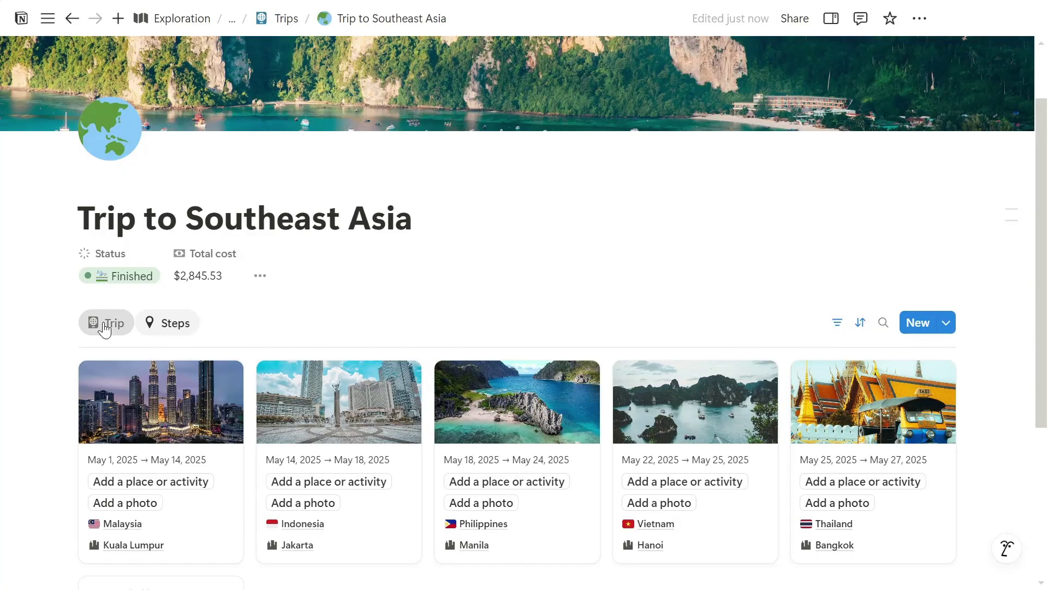
Step: Switch the Southeast Asia trip page to its Trip tab and scroll through the sample pages
click(105, 325)
scroll(104, 328, down, 5)
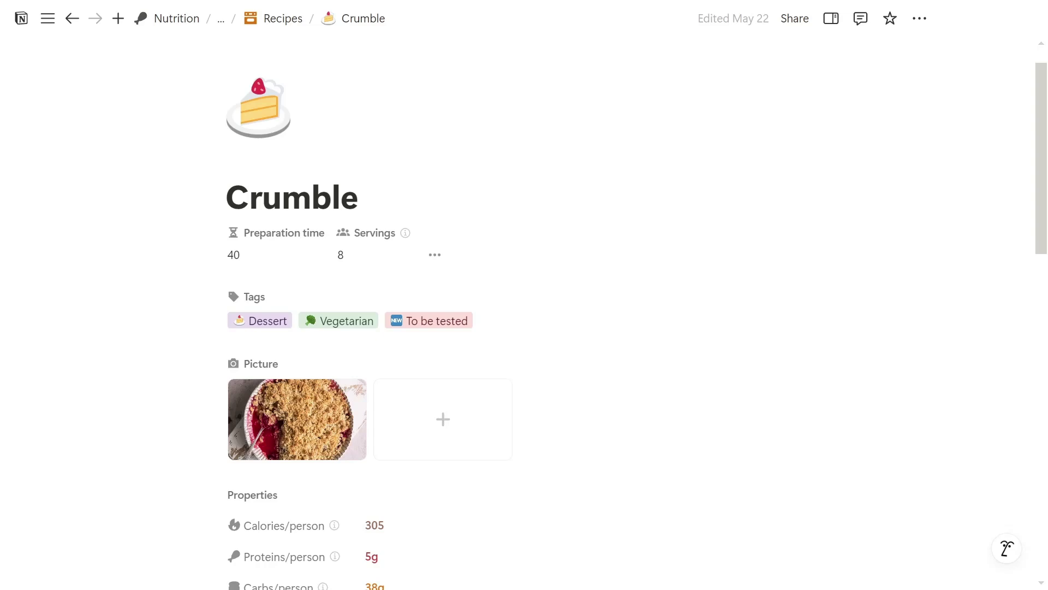
scroll(928, 381, down, 7)
scroll(929, 381, up, 6)
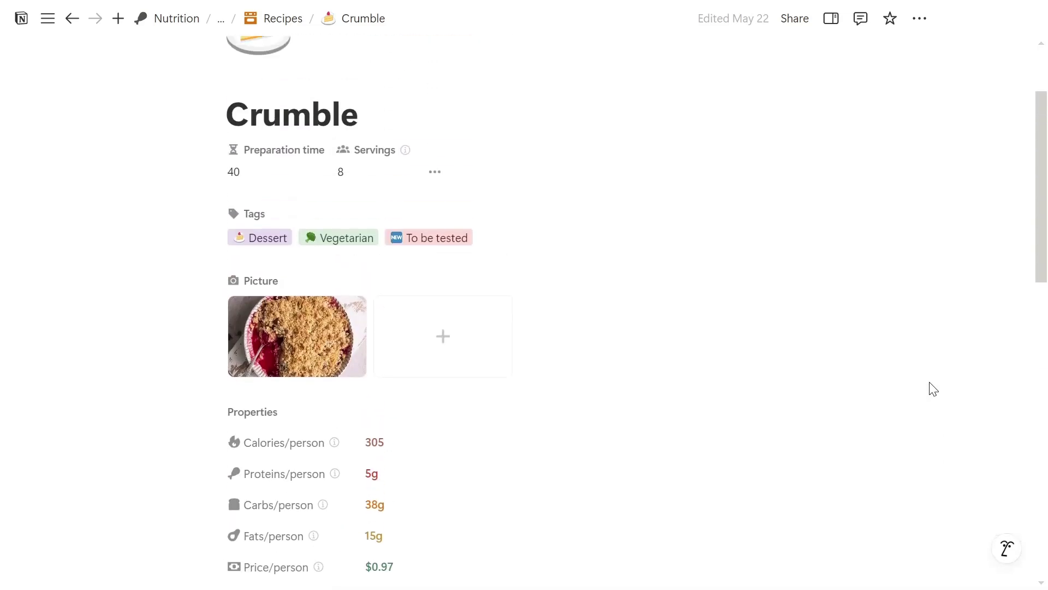
scroll(934, 388, up, 2)
scroll(930, 383, down, 8)
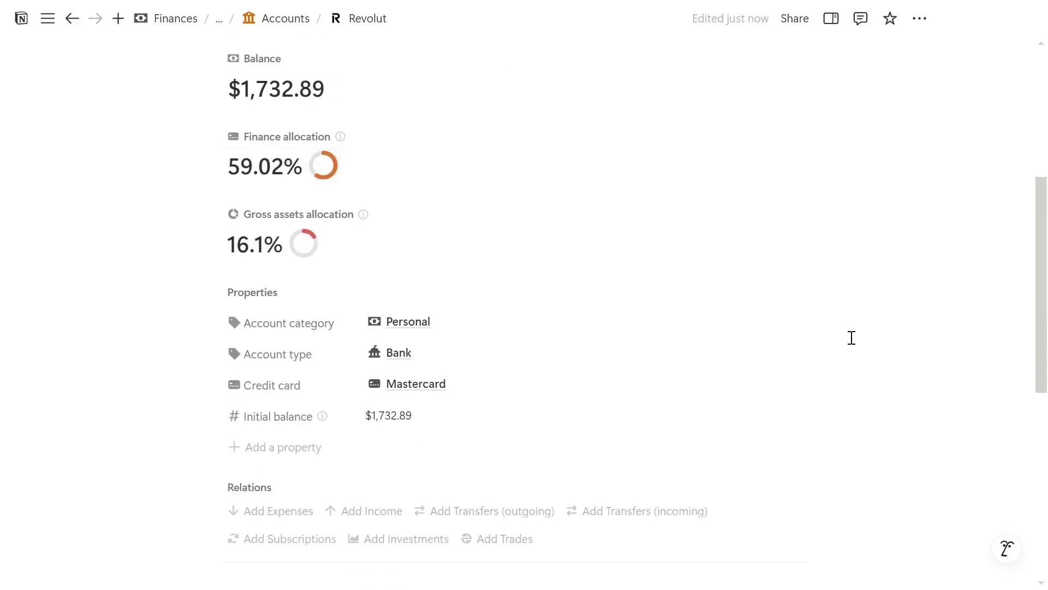
scroll(849, 337, up, 3)
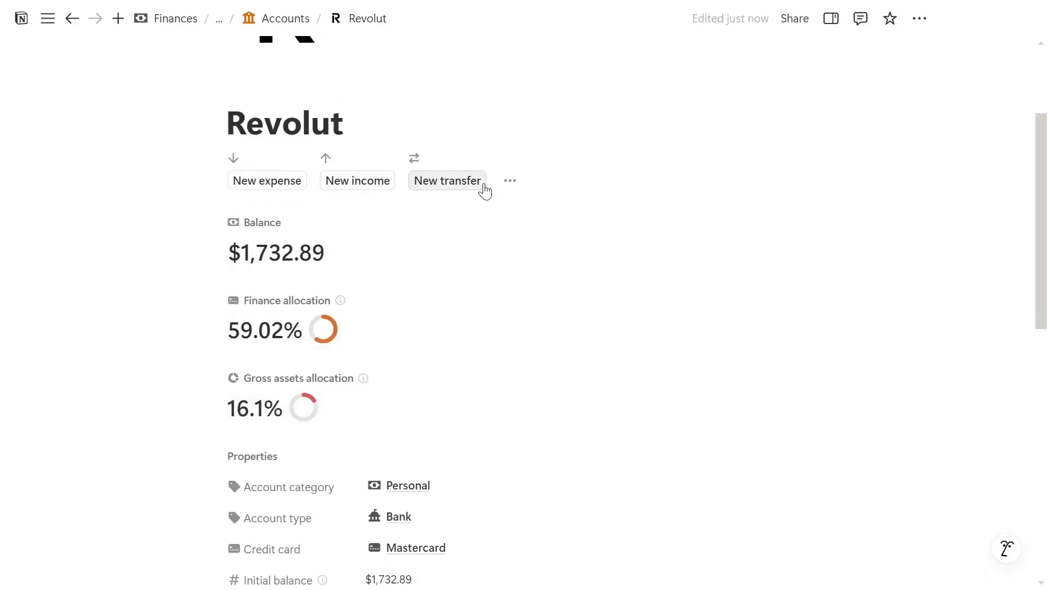
scroll(929, 222, up, 2)
scroll(948, 229, down, 5)
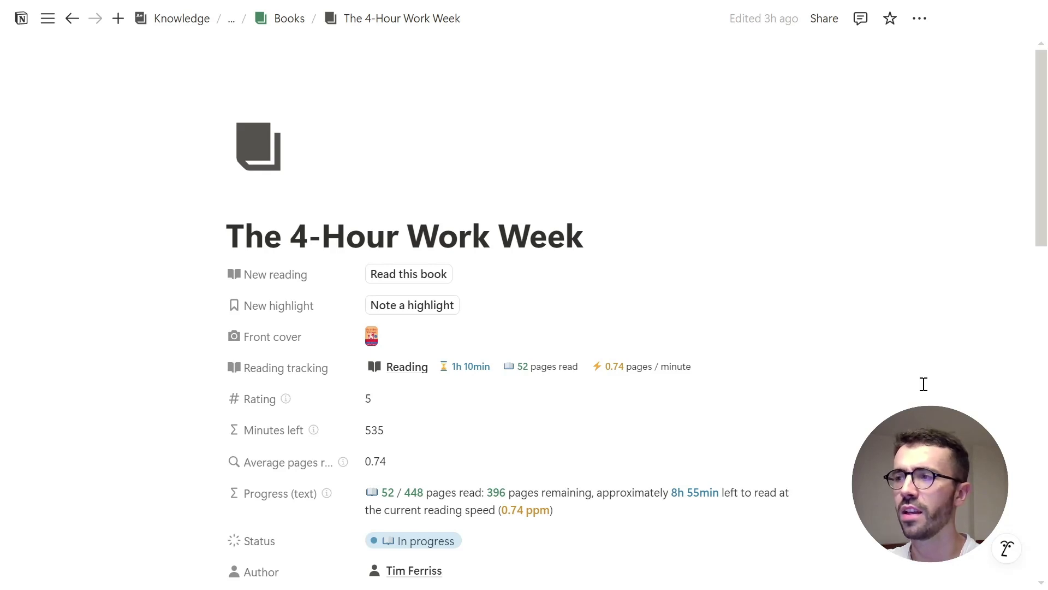
Step: Collapse and re-expand the Book data group on The 4-Hour Work Week page
scroll(923, 384, down, 5)
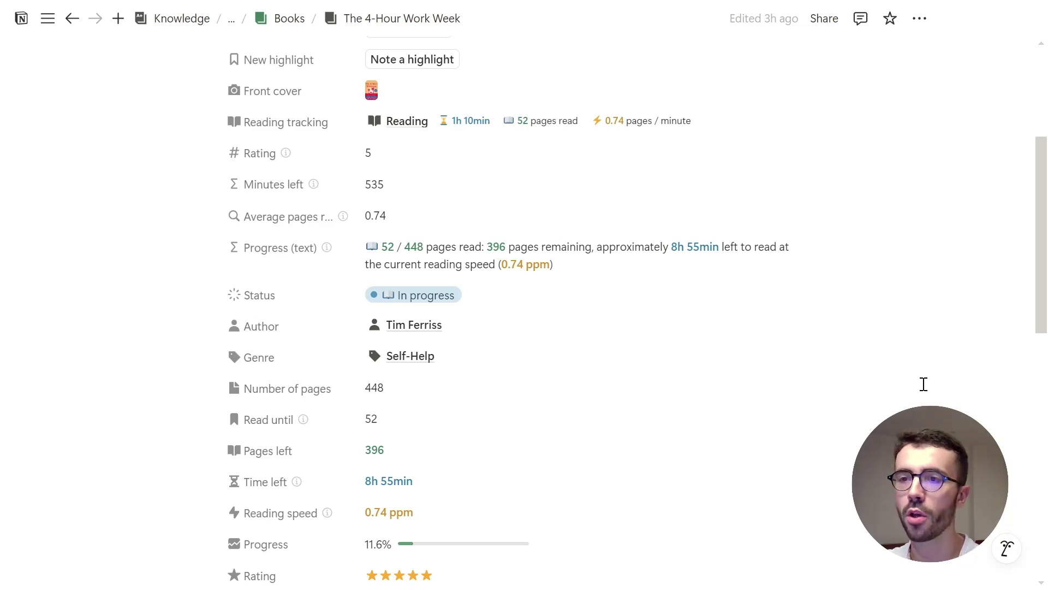
scroll(923, 384, down, 3)
scroll(798, 260, up, 10)
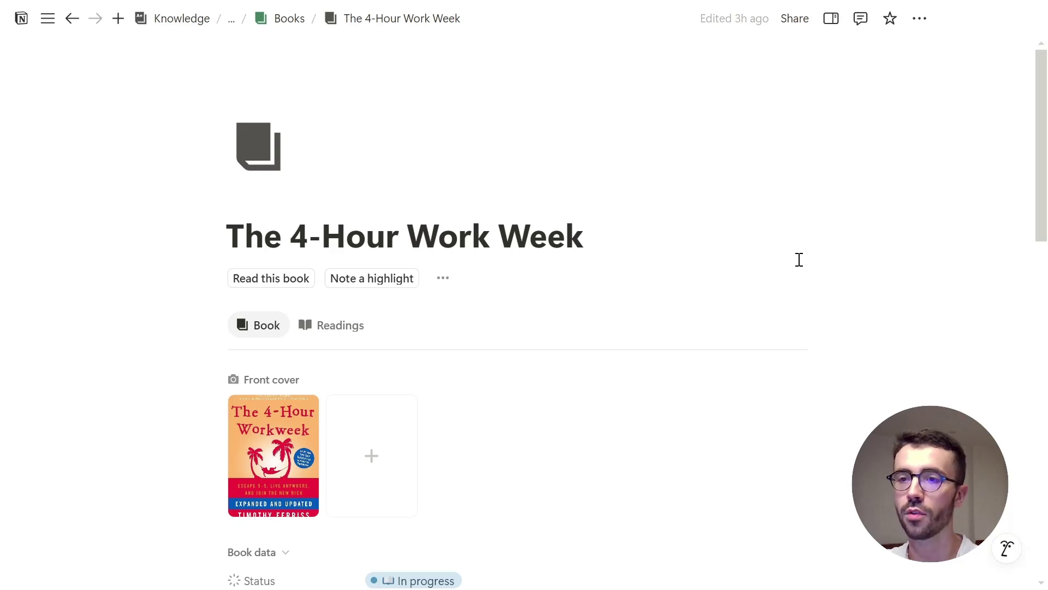
scroll(798, 260, down, 5)
click(248, 309)
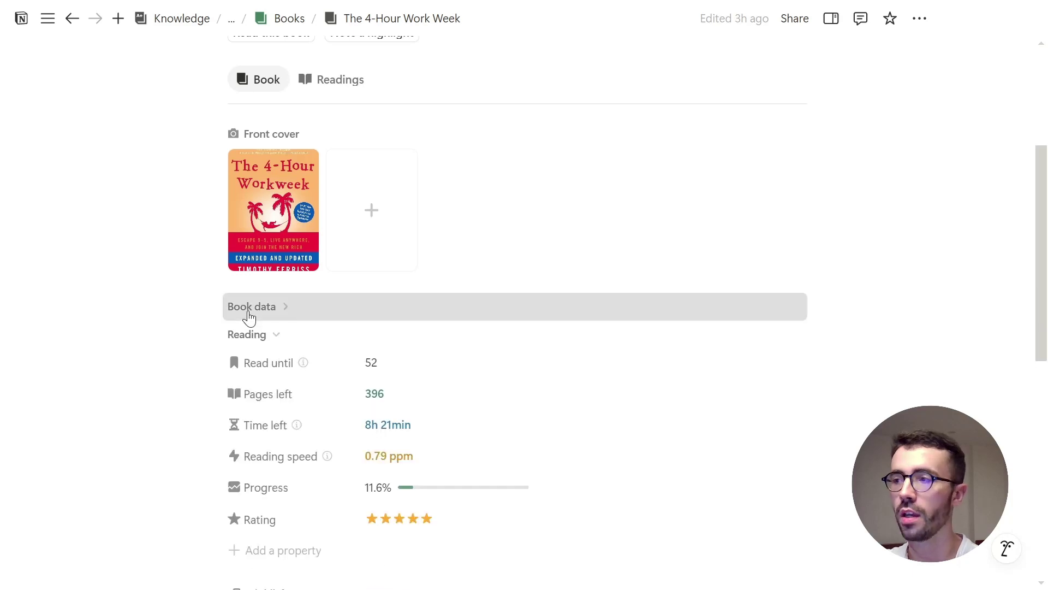
click(249, 312)
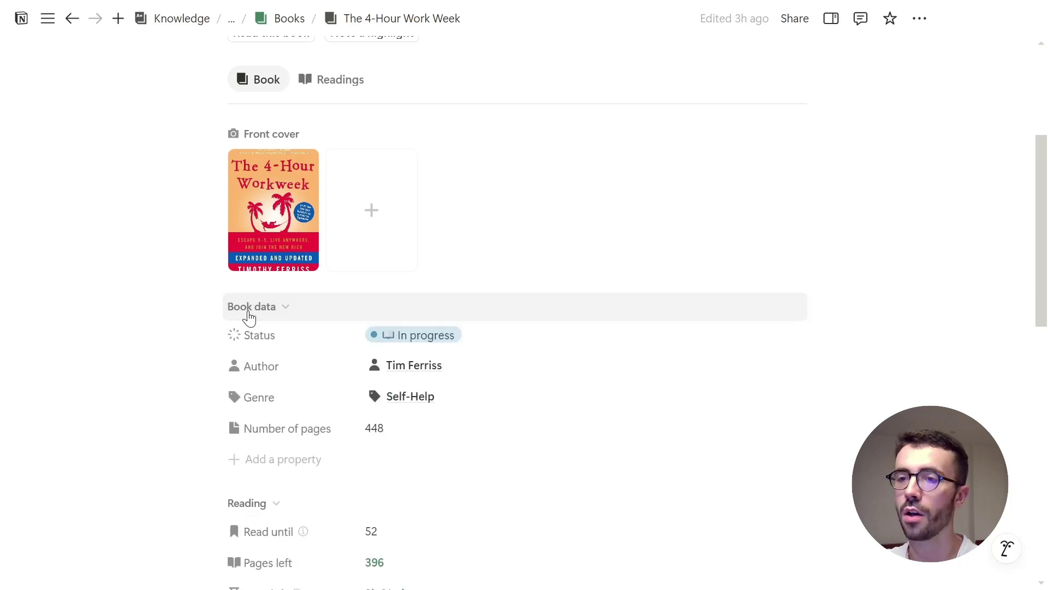
scroll(295, 308, down, 2)
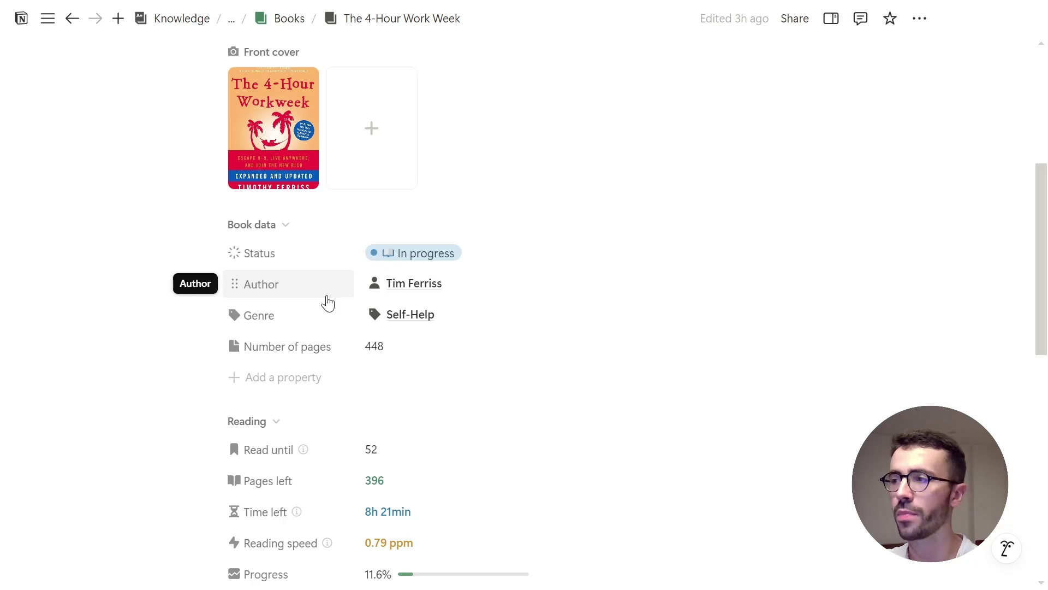
scroll(473, 300, down, 5)
scroll(472, 300, up, 2)
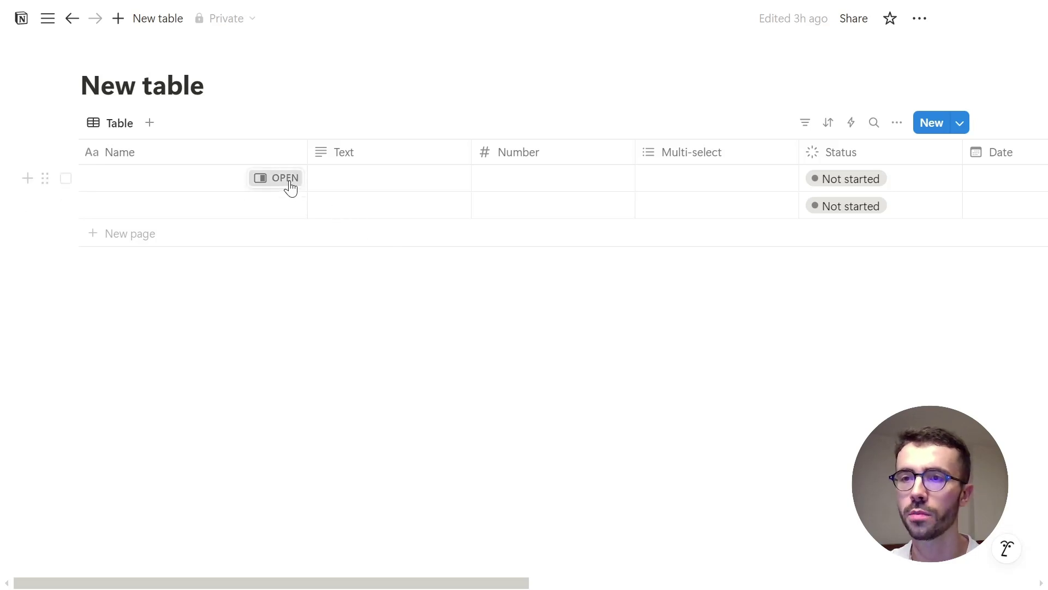
Step: Open the first New table row as a full page and launch Customize layout from its ••• menu
click(284, 177)
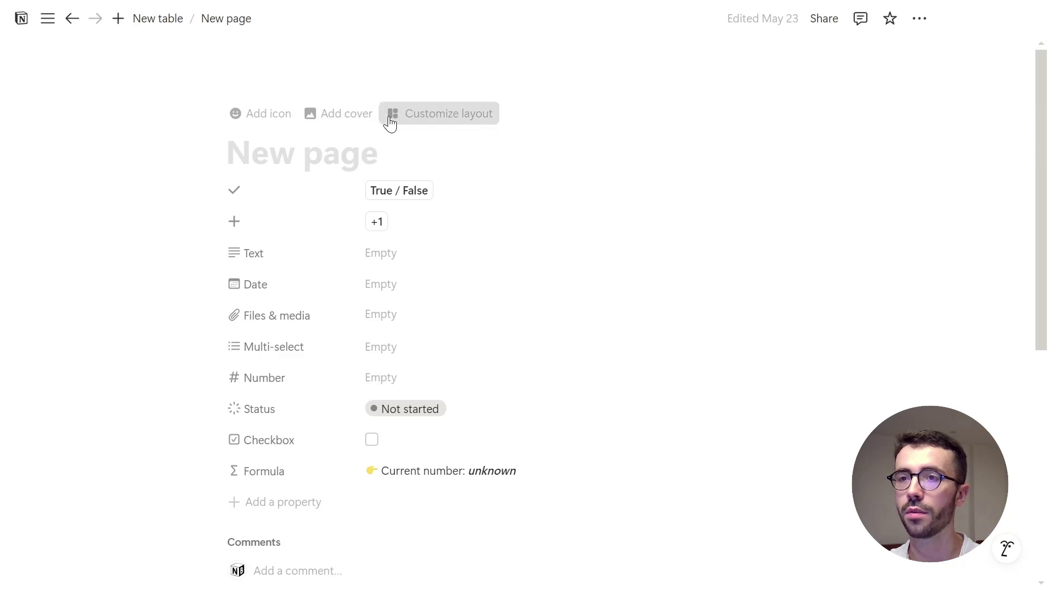
click(390, 123)
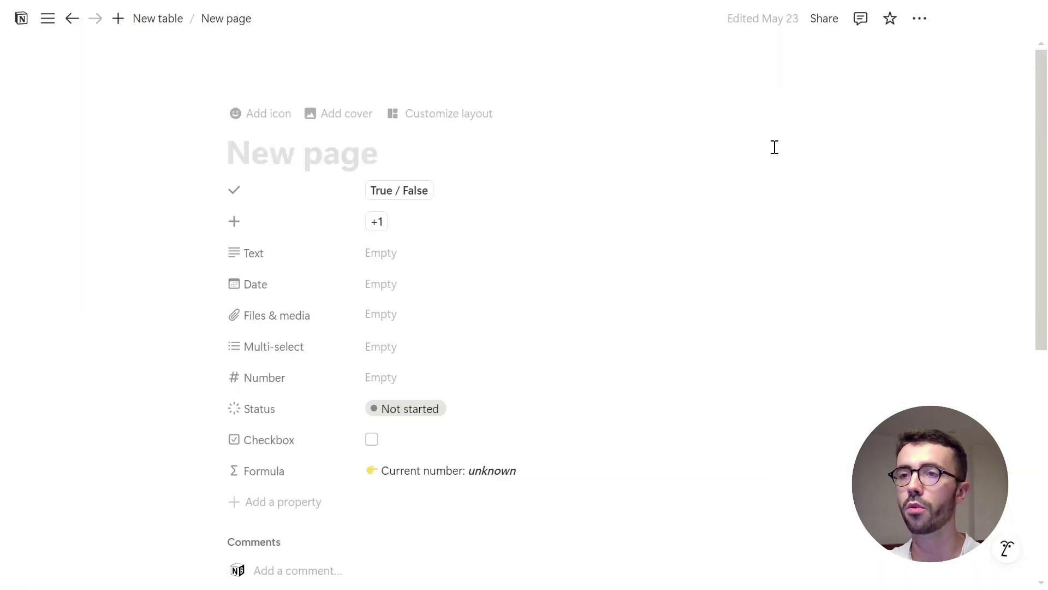
click(922, 19)
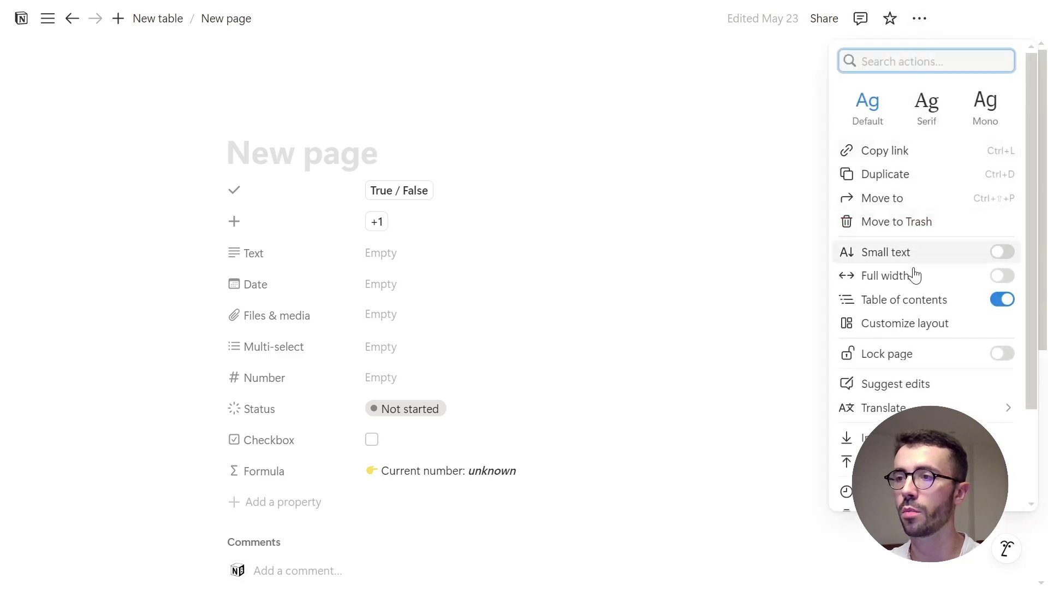
click(920, 335)
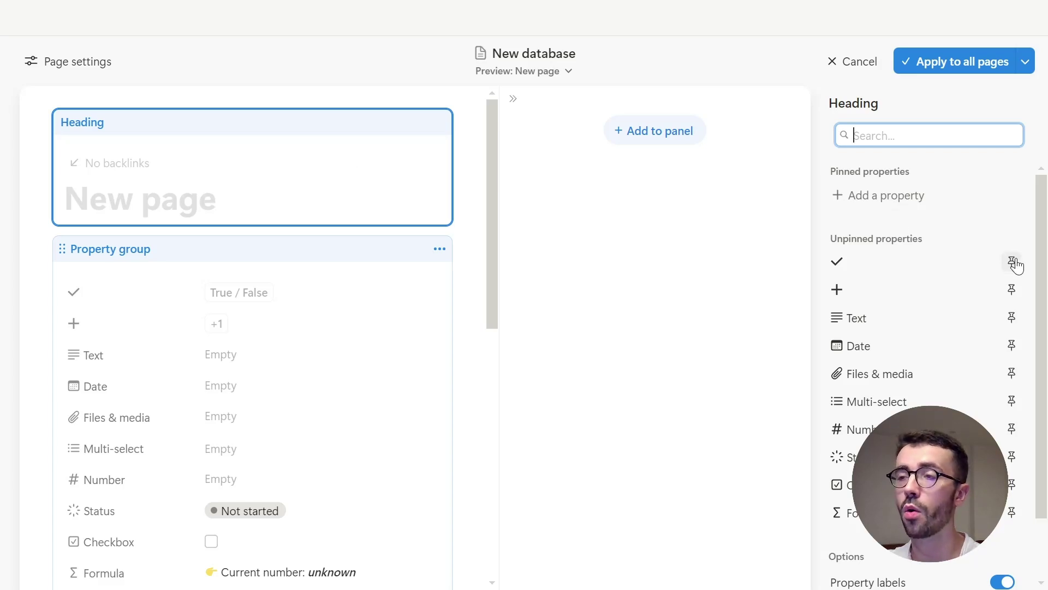
Step: Change the heading's Backlinks display option, then select the Property group block
scroll(1016, 265, down, 2)
click(1002, 534)
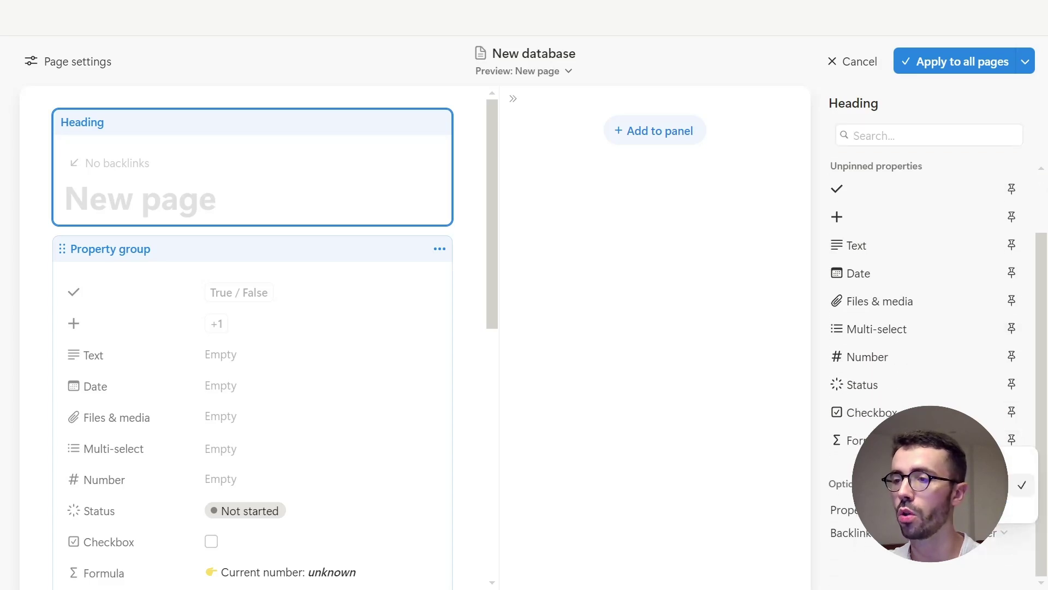
click(356, 344)
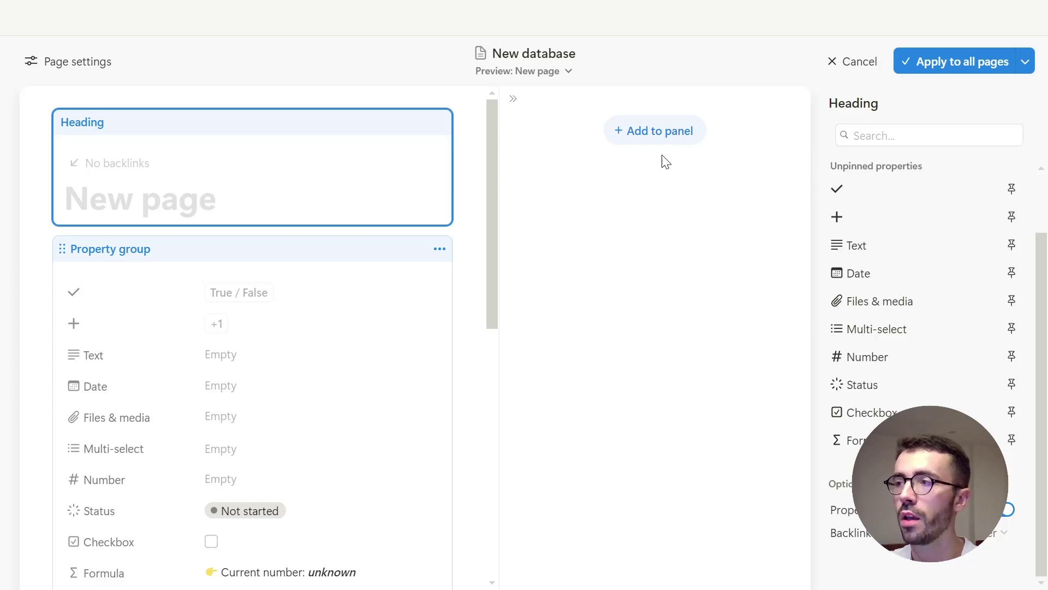
click(292, 326)
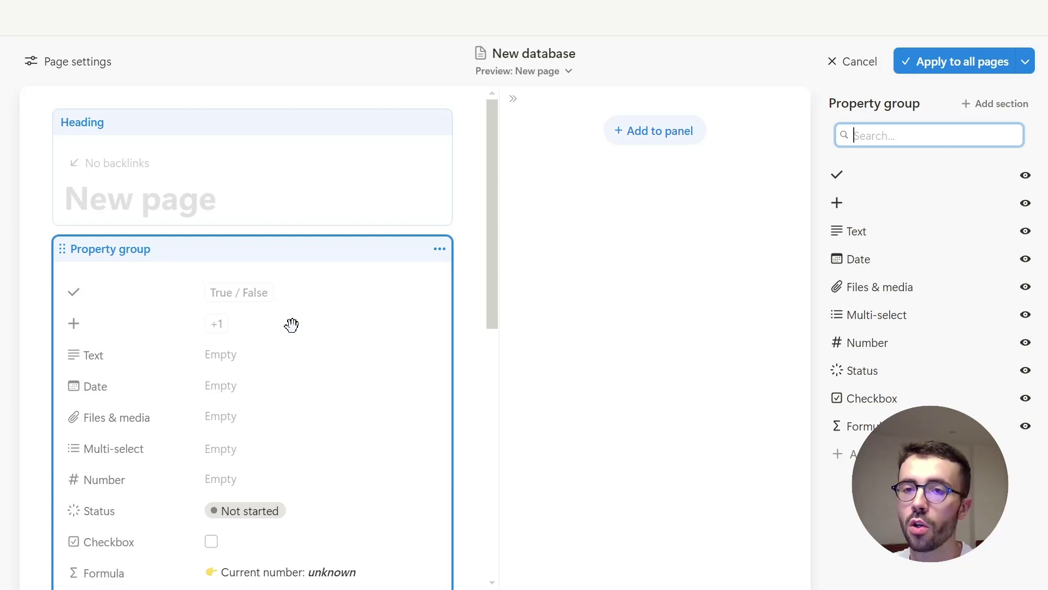
scroll(291, 324, down, 2)
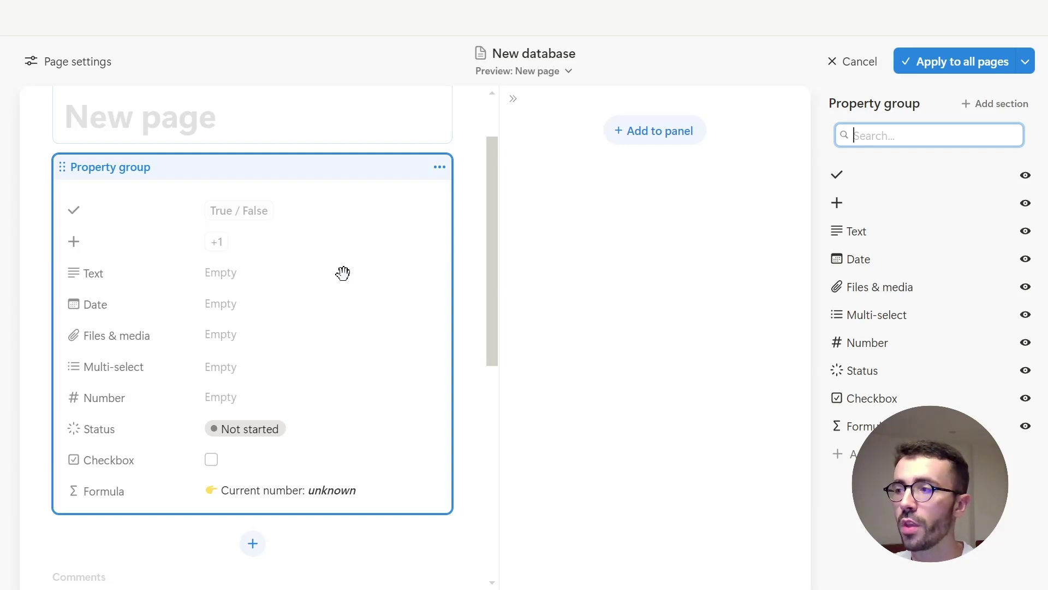
click(603, 192)
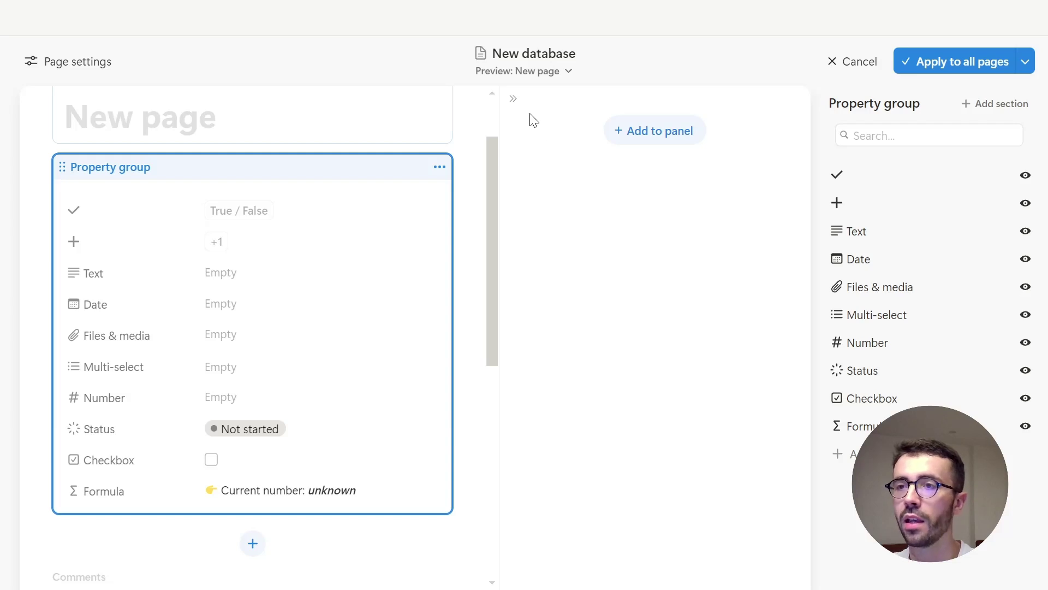
click(514, 99)
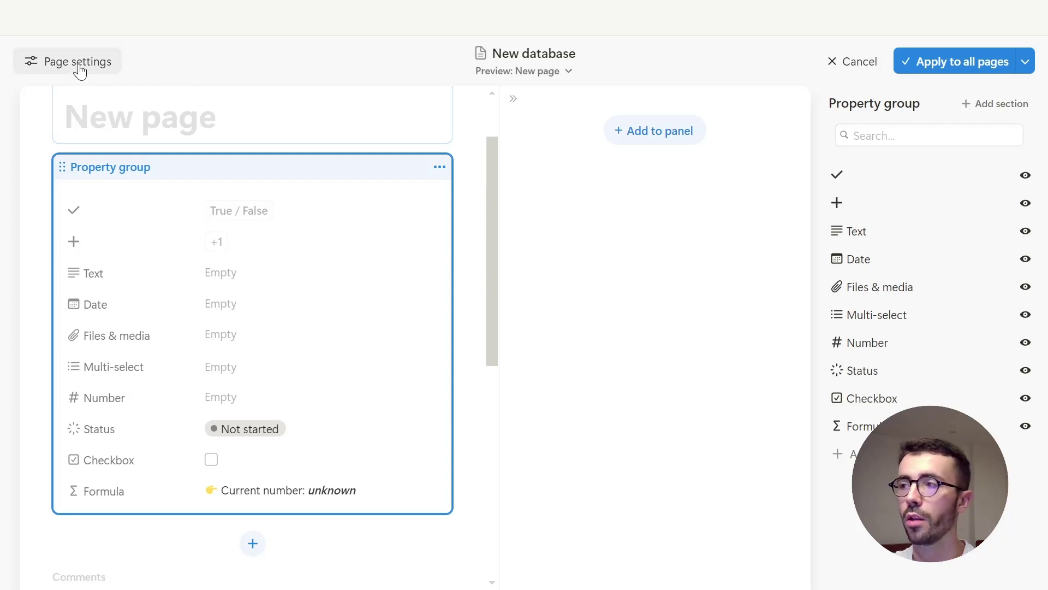
Step: Try Tabbed structure, revert to Simple, and turn page discussions off in page settings
click(481, 141)
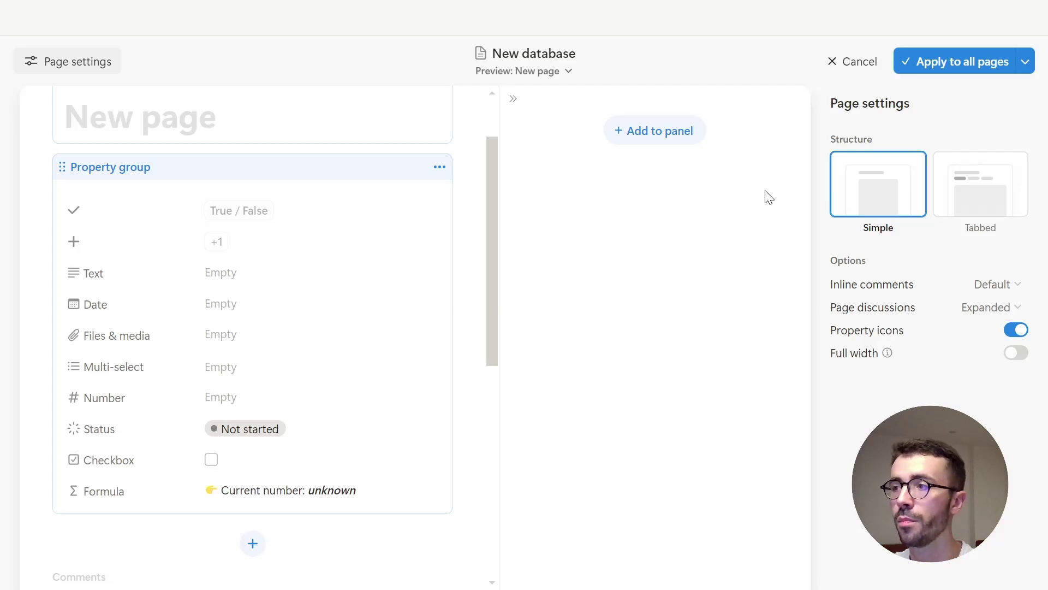
click(983, 187)
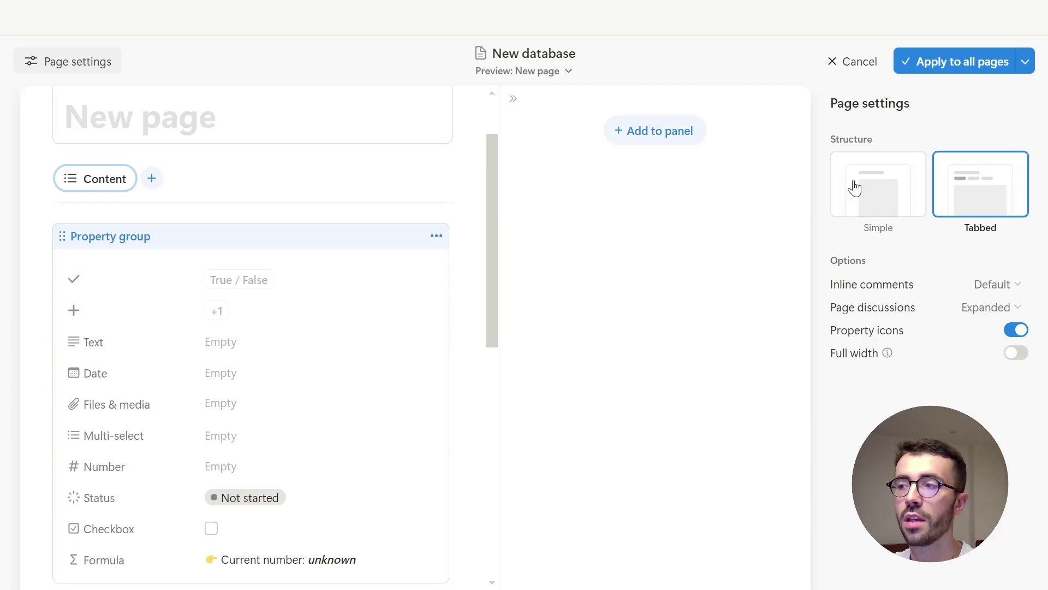
click(901, 170)
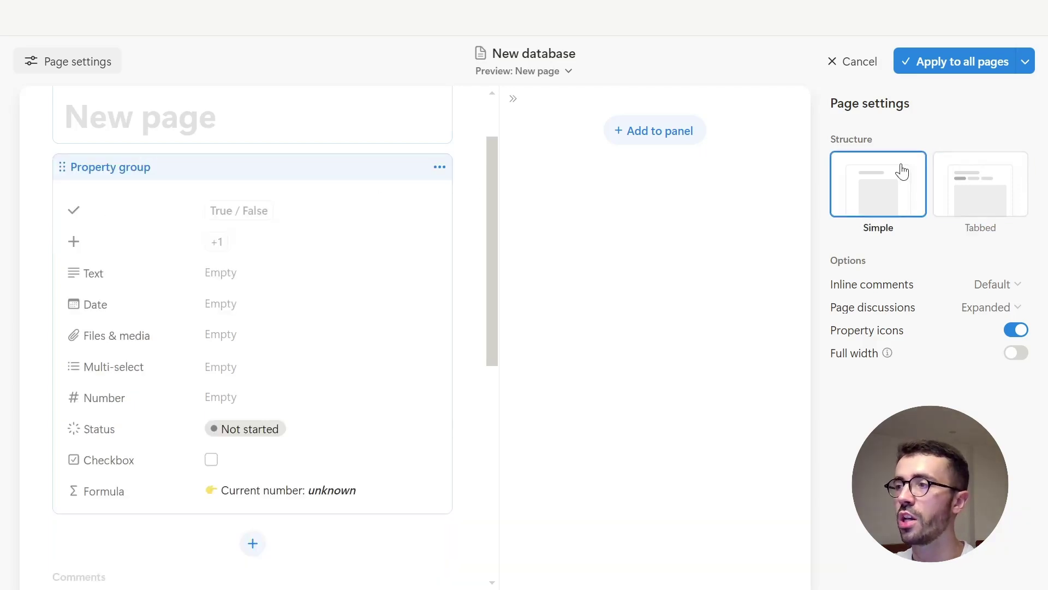
click(997, 285)
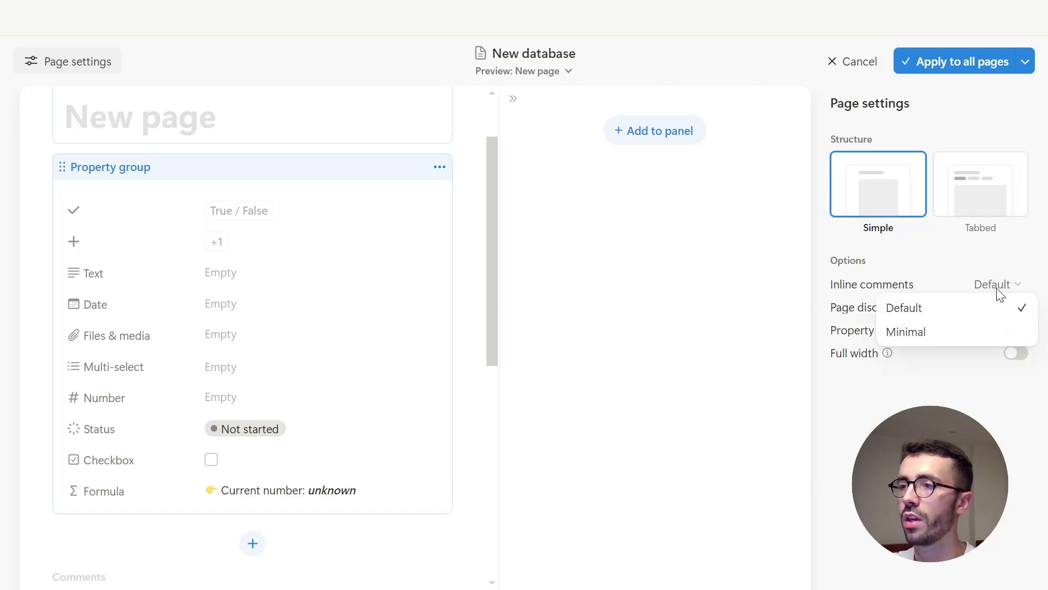
click(1007, 281)
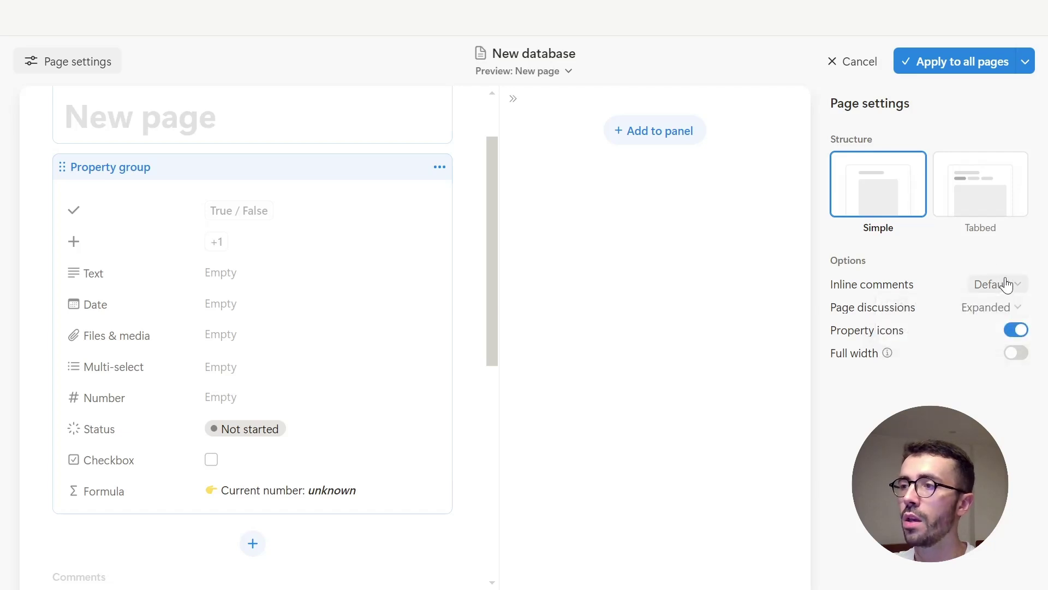
click(994, 304)
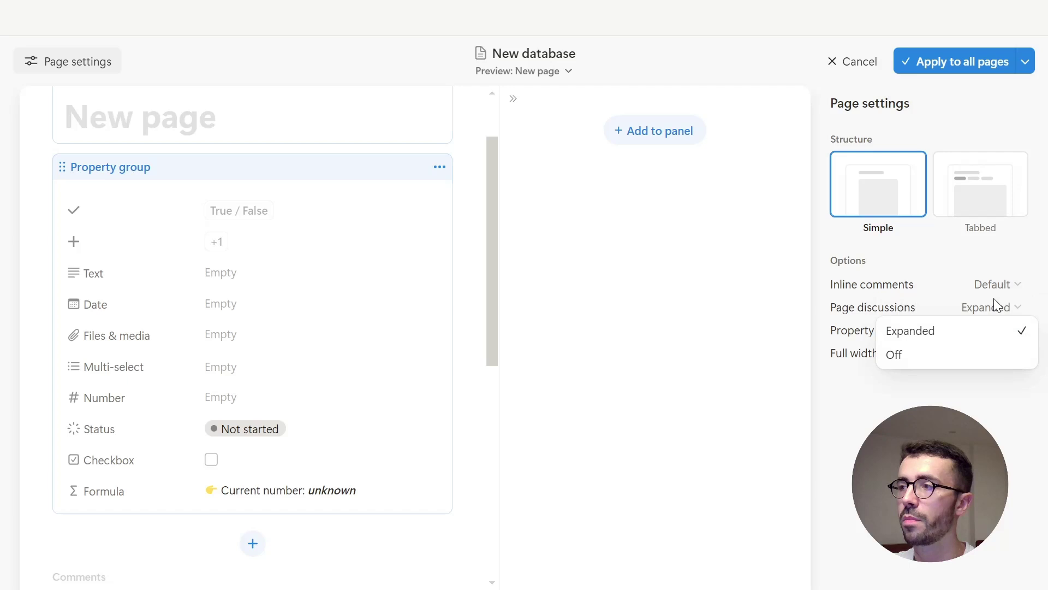
click(992, 353)
Step: Keep property icons on and Full width off, then bring up the preview page list
scroll(164, 382, down, 3)
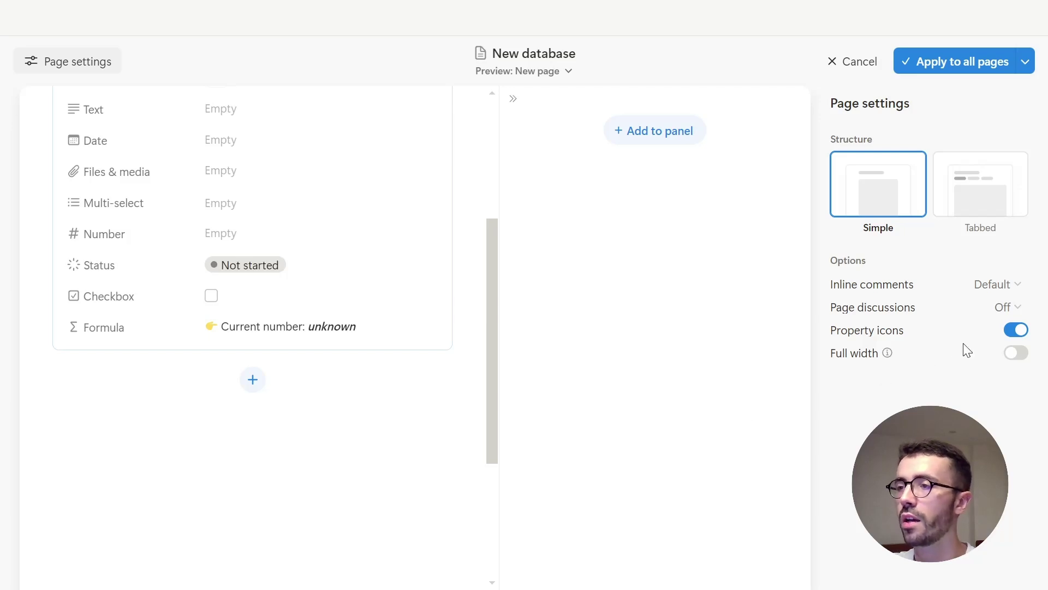
click(1023, 334)
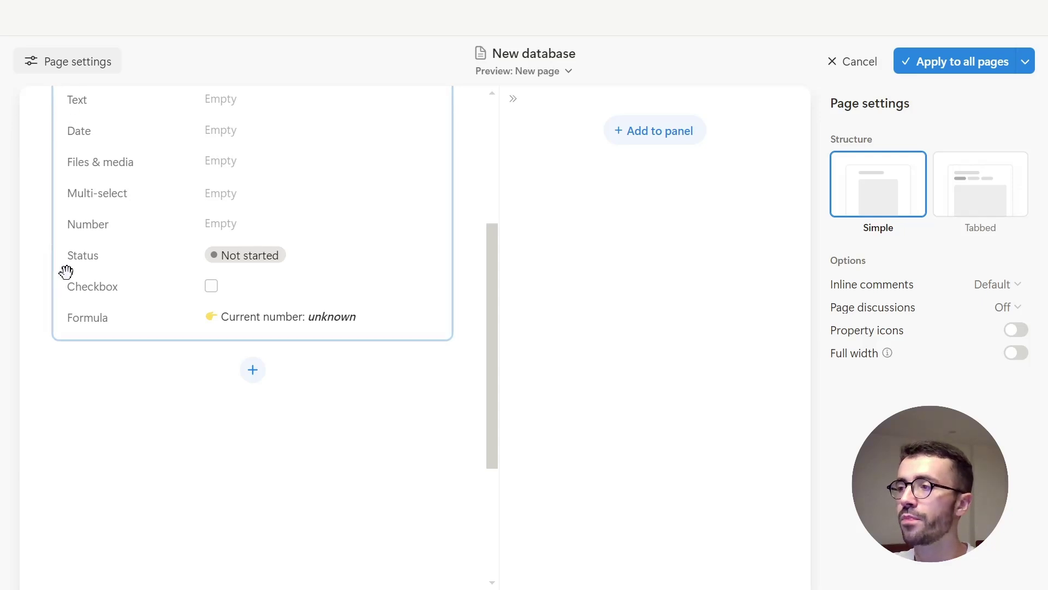
click(1020, 333)
click(1015, 354)
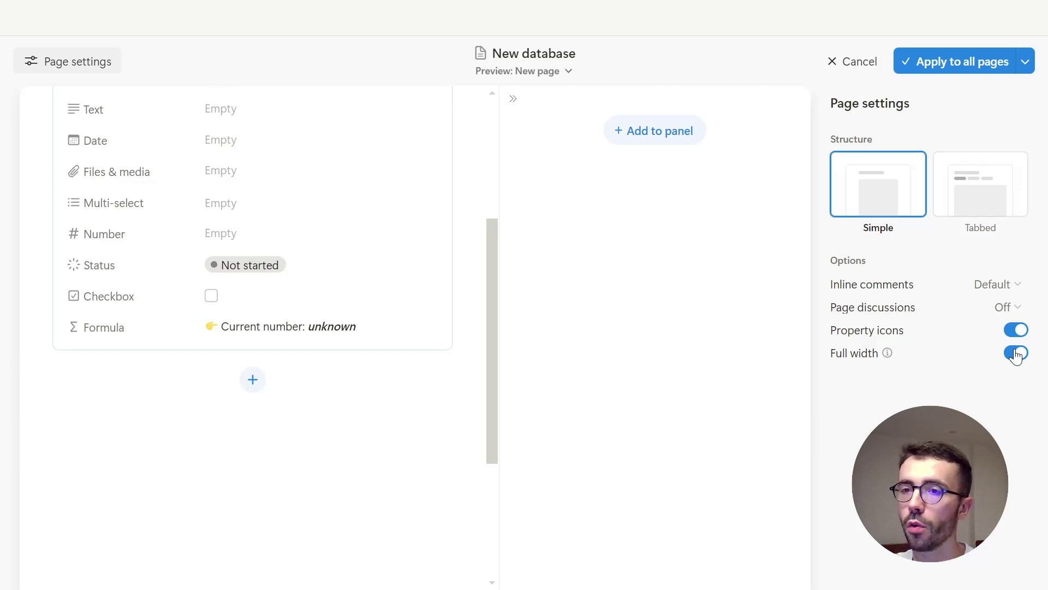
click(1016, 354)
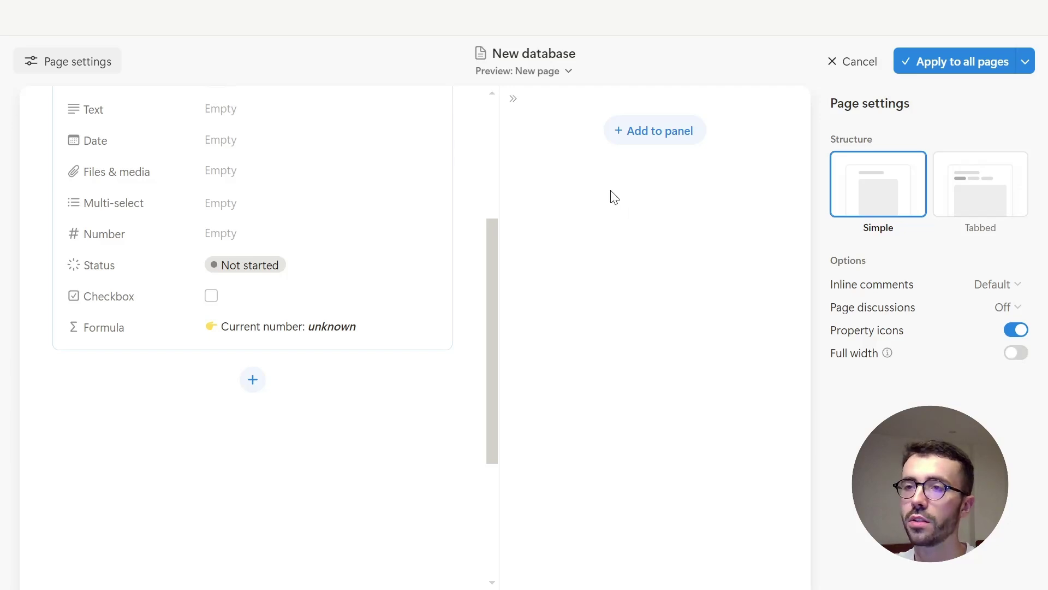
click(527, 72)
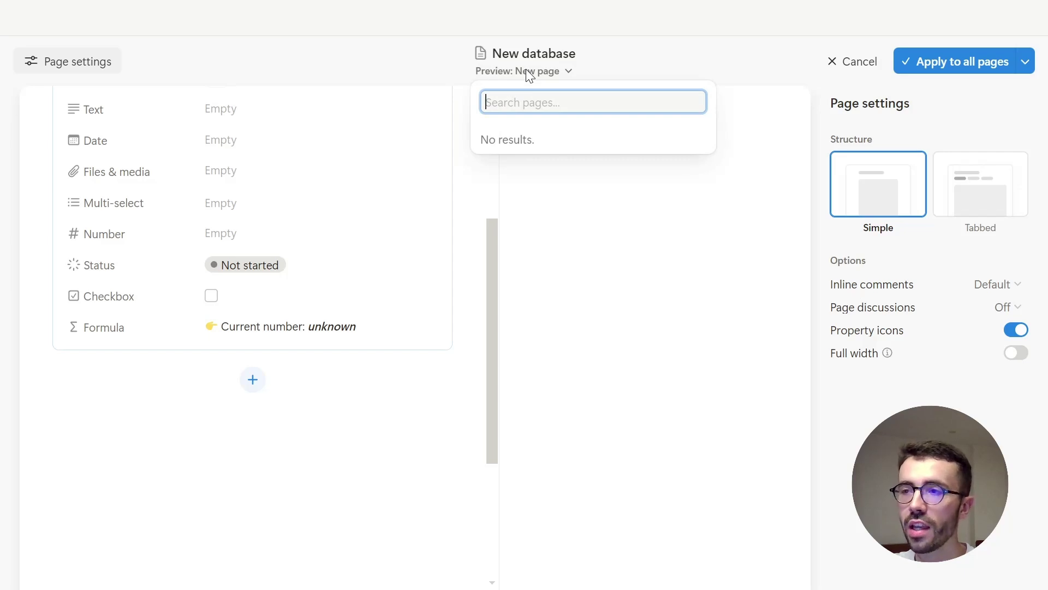
Step: Close the preview page list and open the Apply to all pages options
click(528, 72)
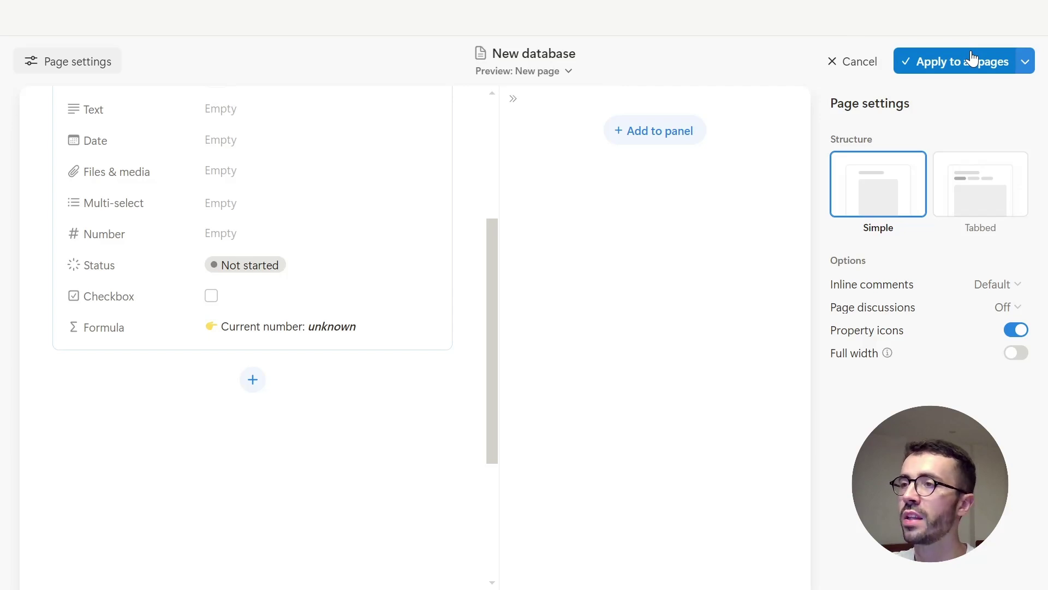
click(1030, 62)
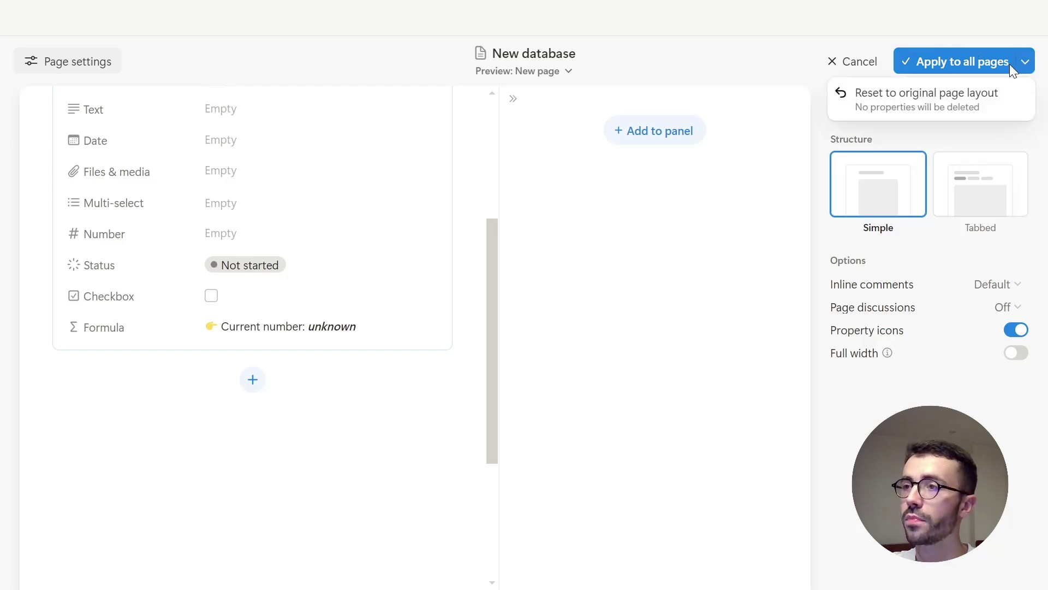
Step: Reset to the original layout, then add a Status property block and drag it into the side panel
click(931, 97)
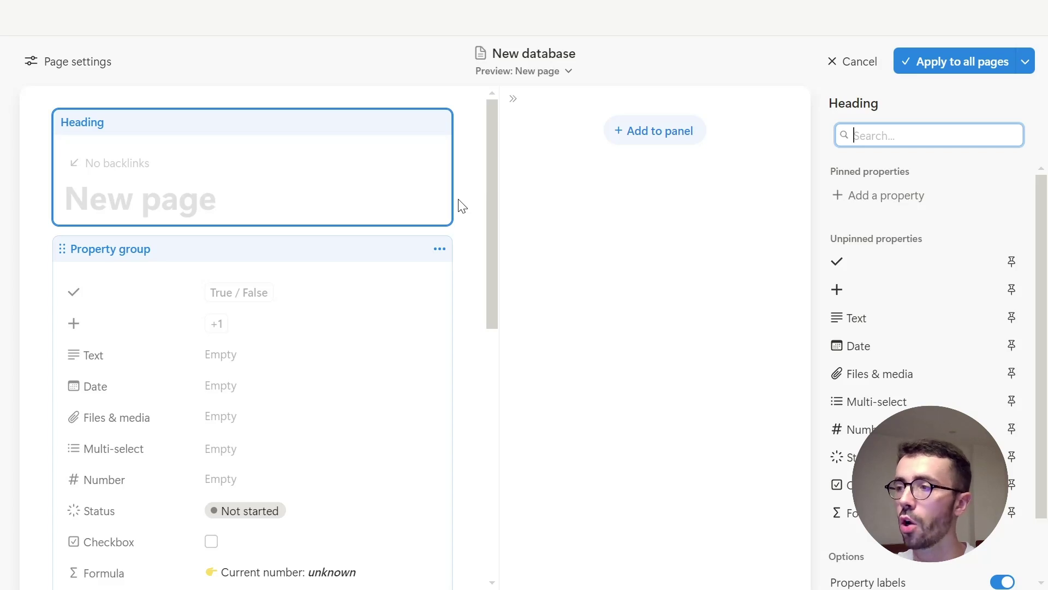
scroll(461, 207, down, 5)
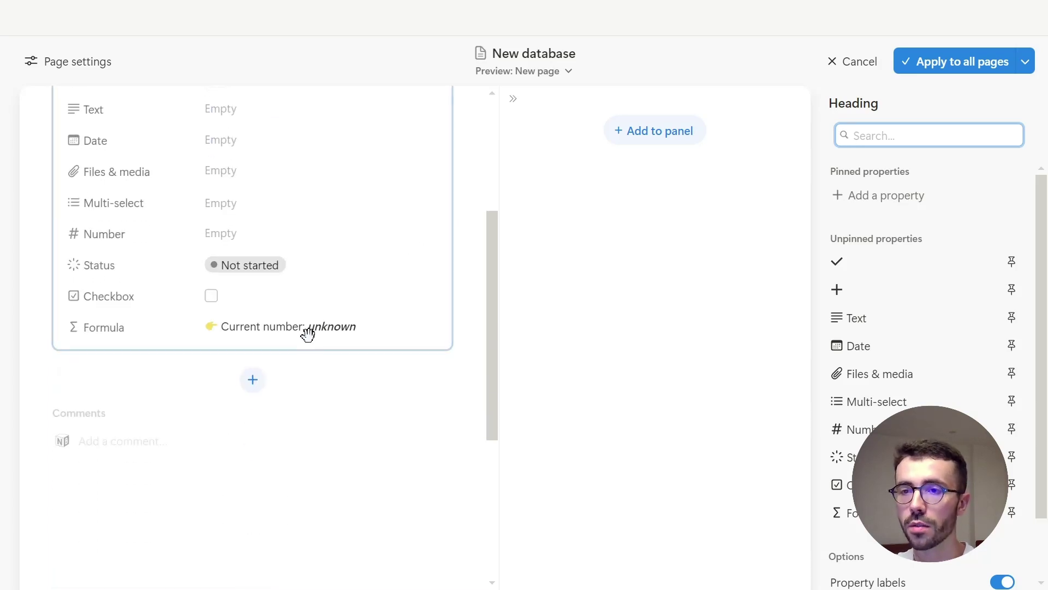
click(259, 389)
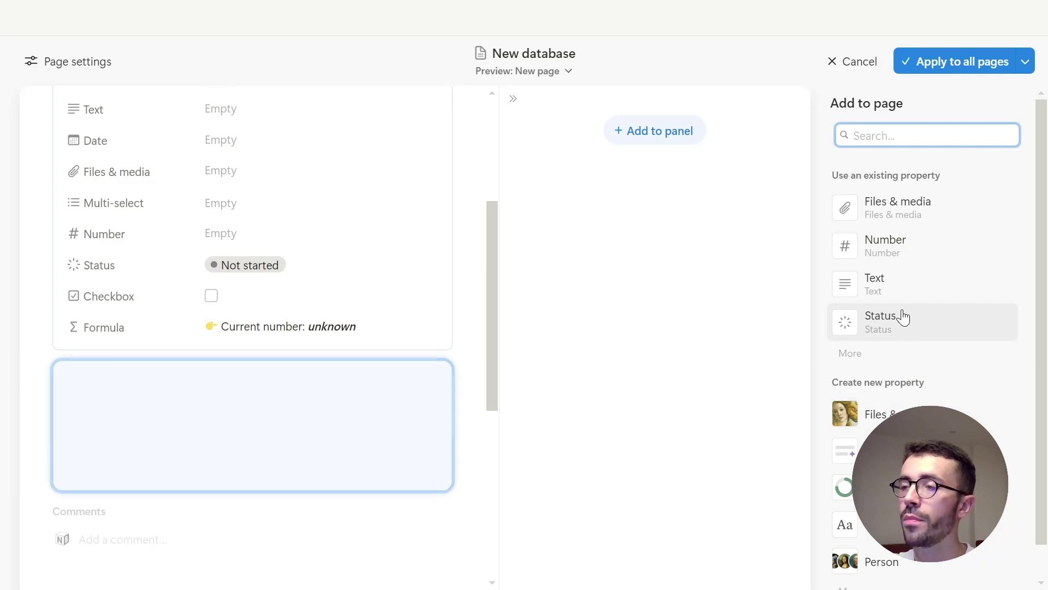
click(902, 317)
drag(282, 361, 663, 268)
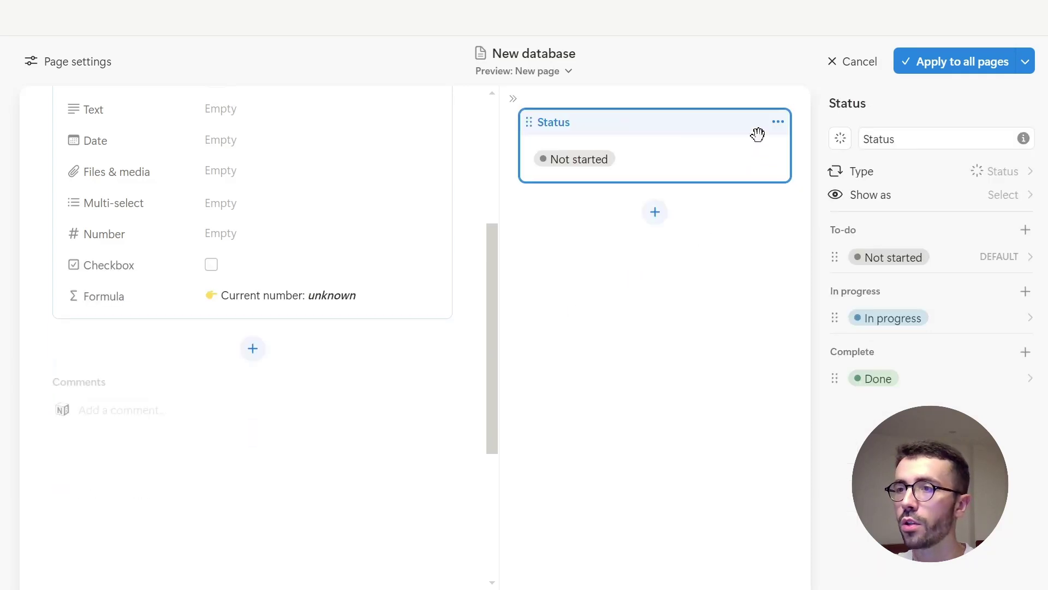
Step: Move the Status block to the page, above the property group, then back to the side panel
click(777, 122)
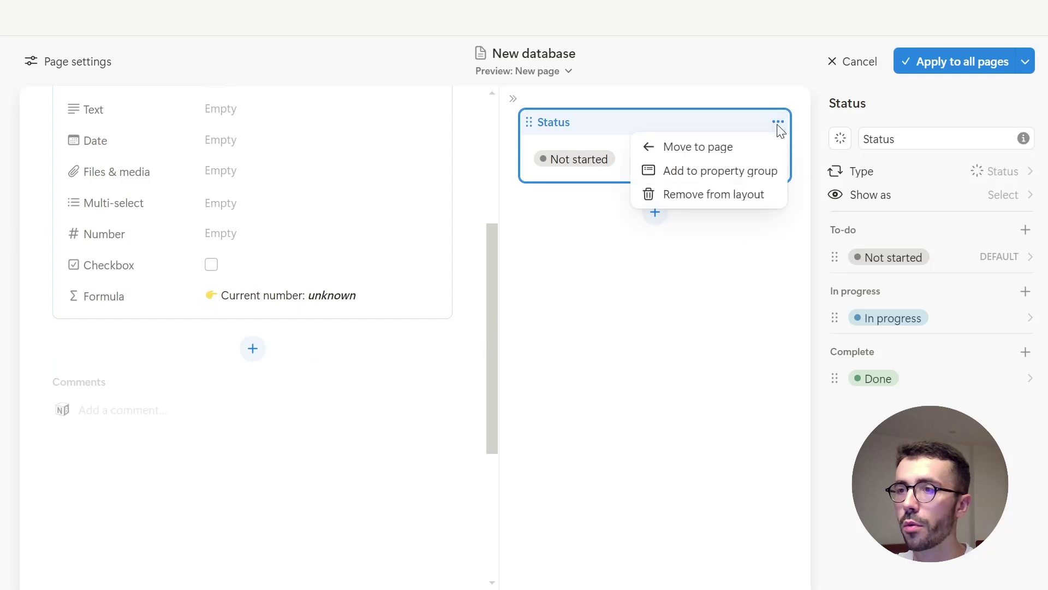
click(753, 145)
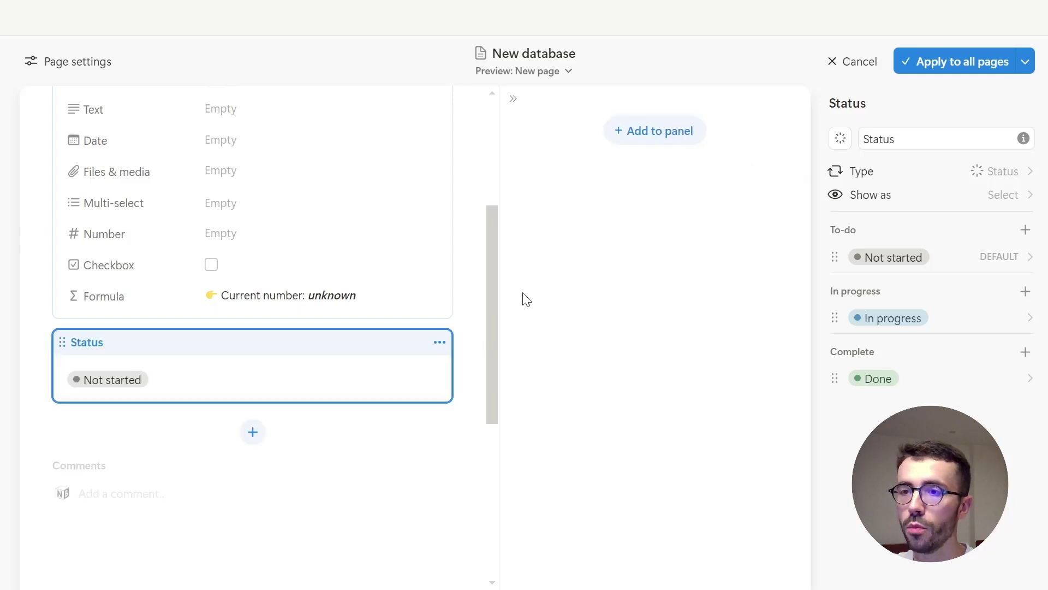
click(438, 343)
click(409, 375)
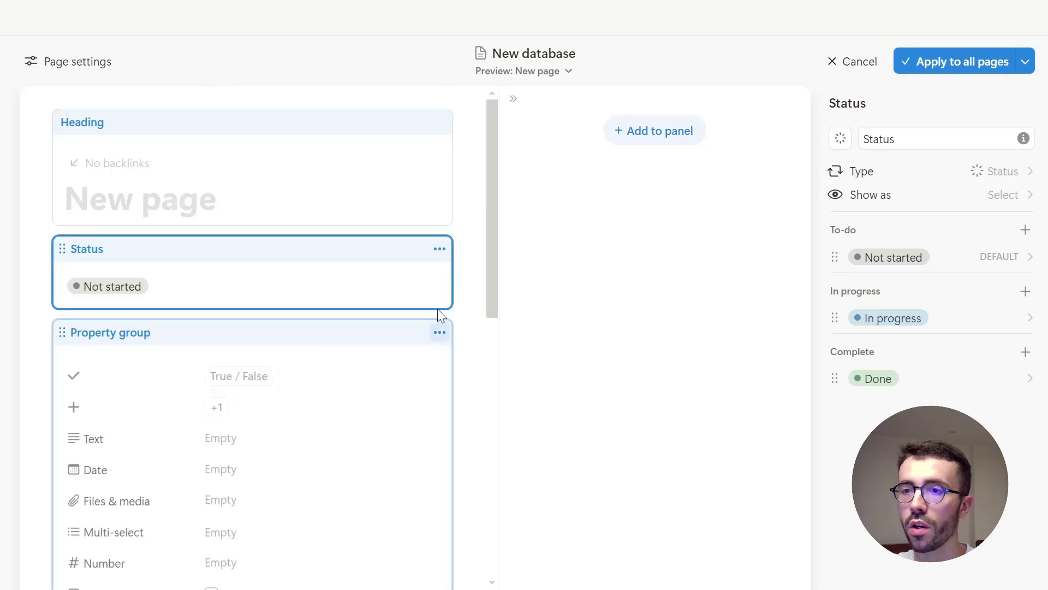
click(440, 248)
click(423, 299)
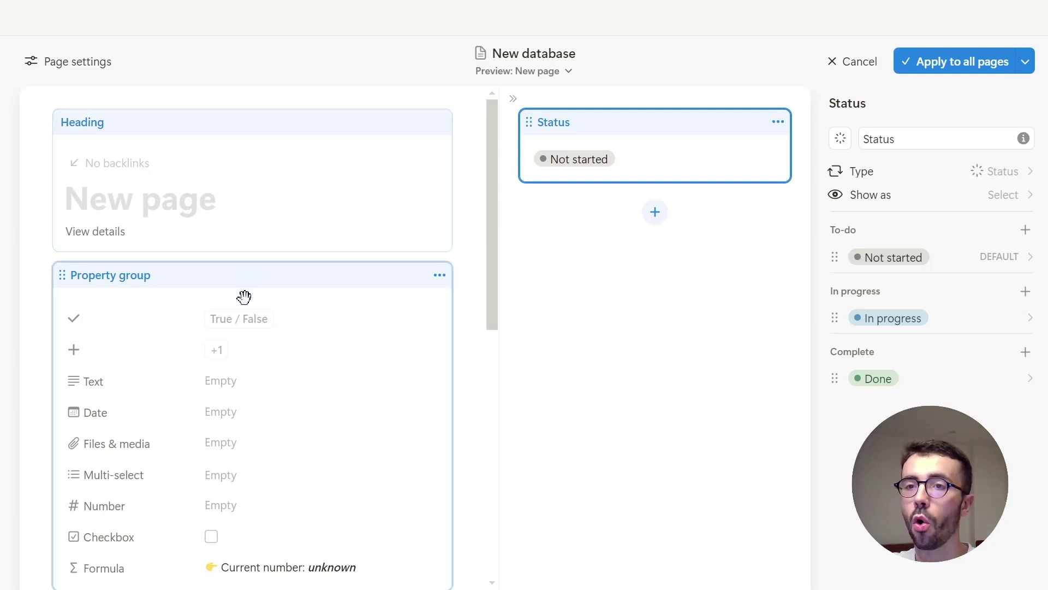
Step: Select the heading, then drag the property group under Status in the side panel
click(347, 234)
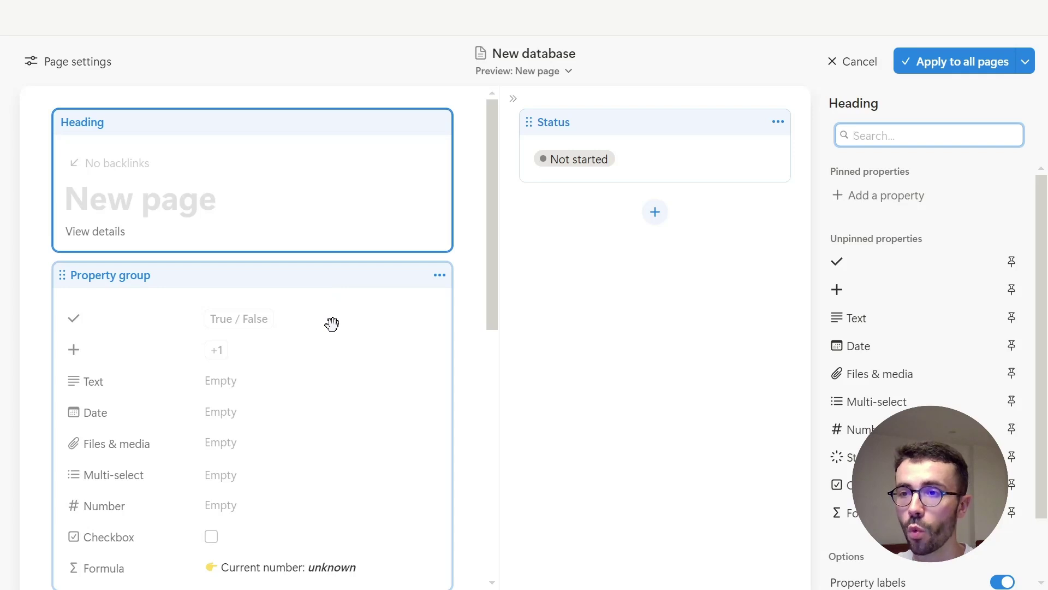
drag(332, 323, 637, 304)
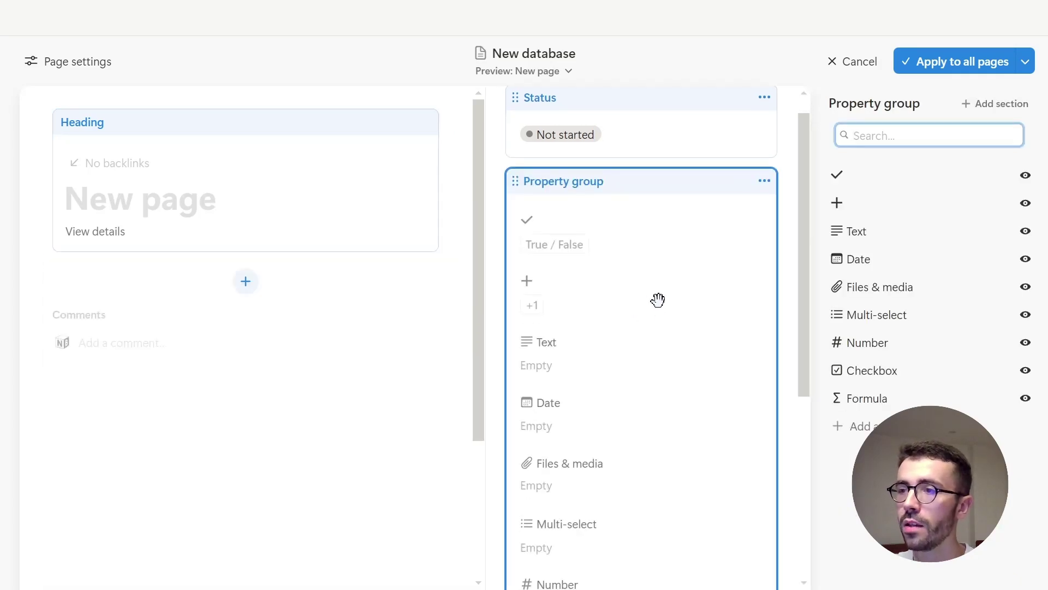
scroll(658, 300, down, 3)
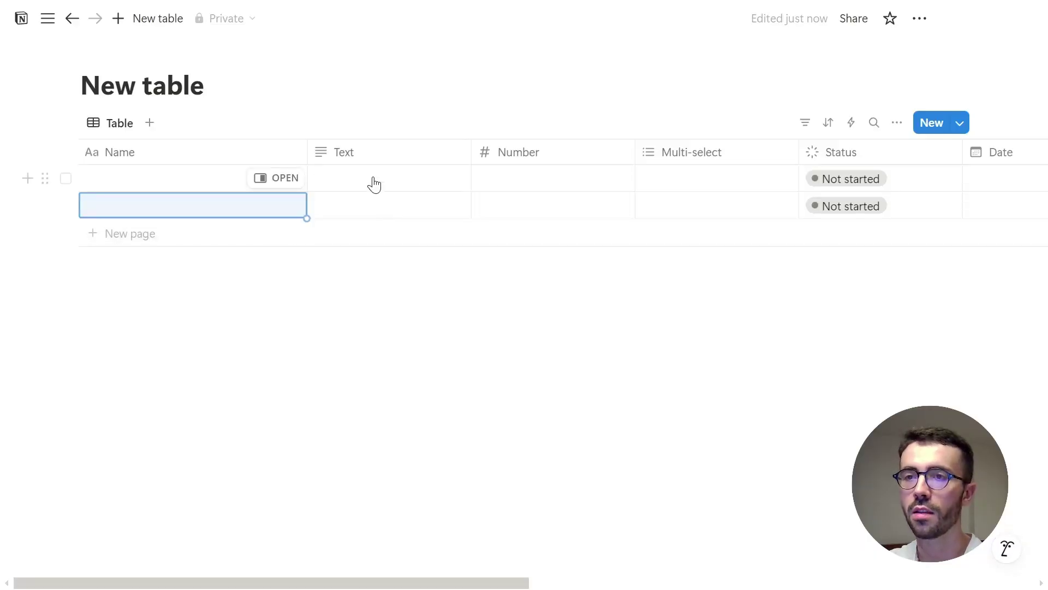
Step: Side-peek Example page 1 and launch its Customize layout editor
click(375, 177)
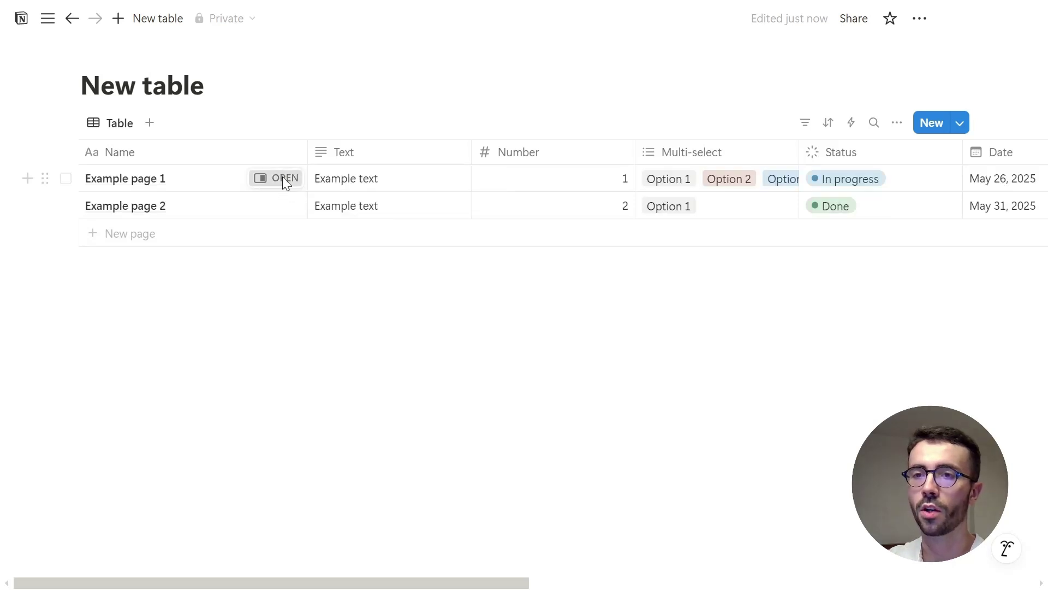
click(281, 178)
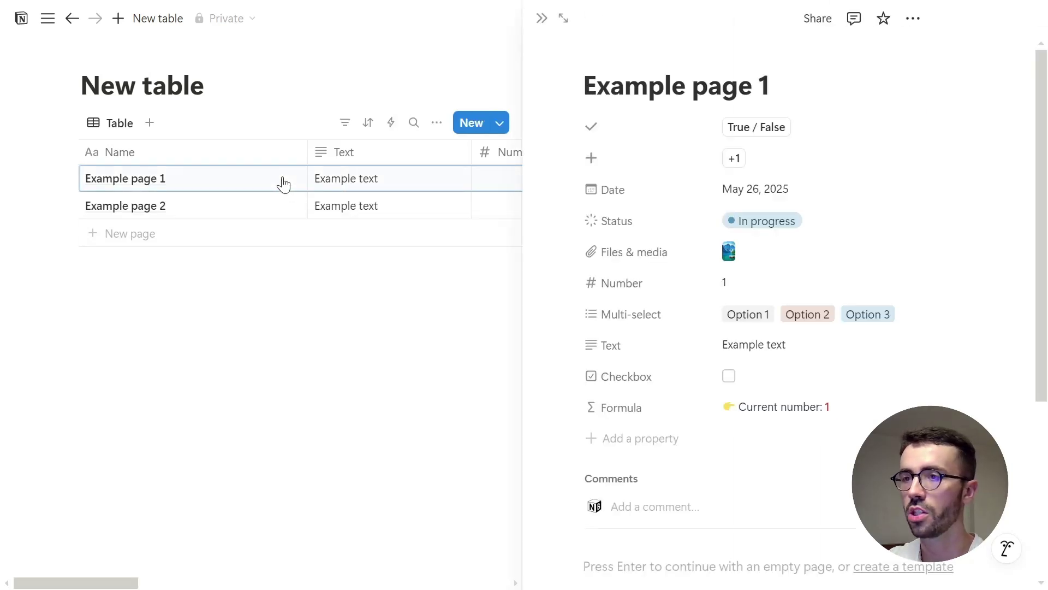
scroll(656, 170, down, 2)
scroll(627, 327, up, 2)
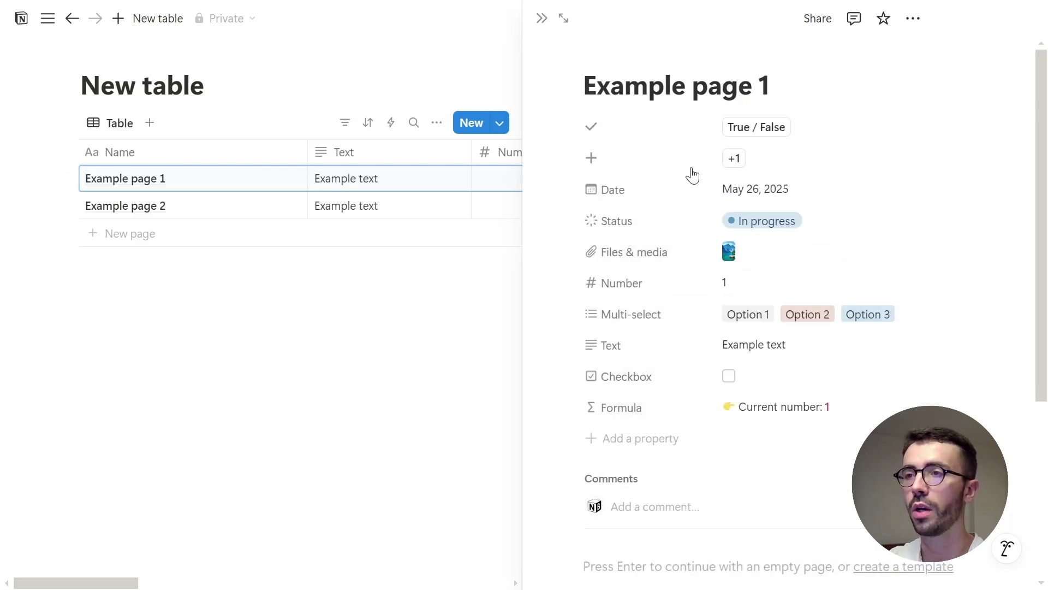
mouse_move(741, 63)
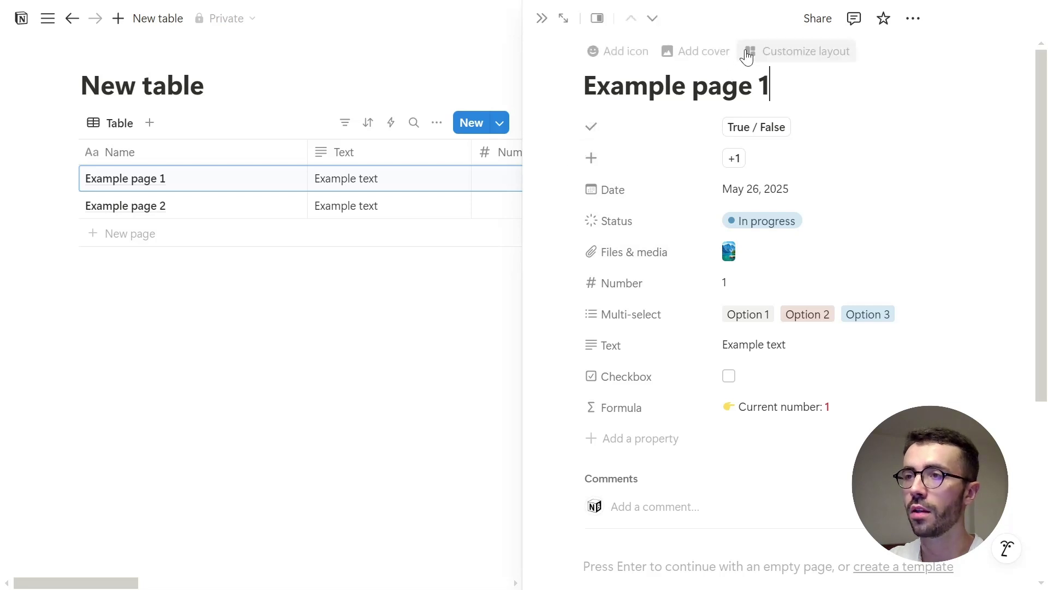
click(748, 54)
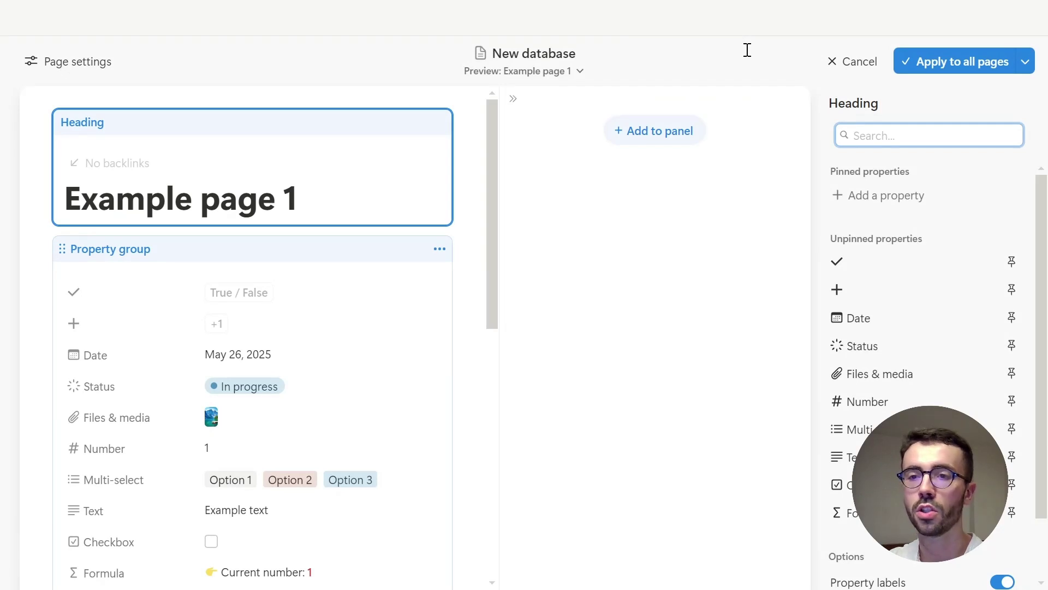
Step: Pull the button, Date and Status properties out of the property group into their own blocks
click(372, 330)
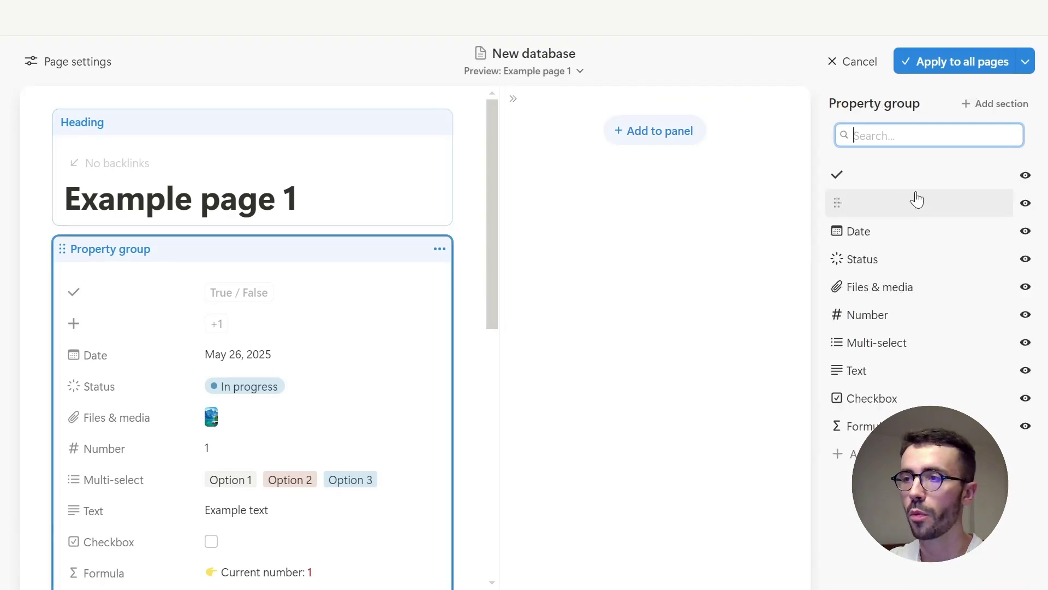
click(943, 184)
click(929, 230)
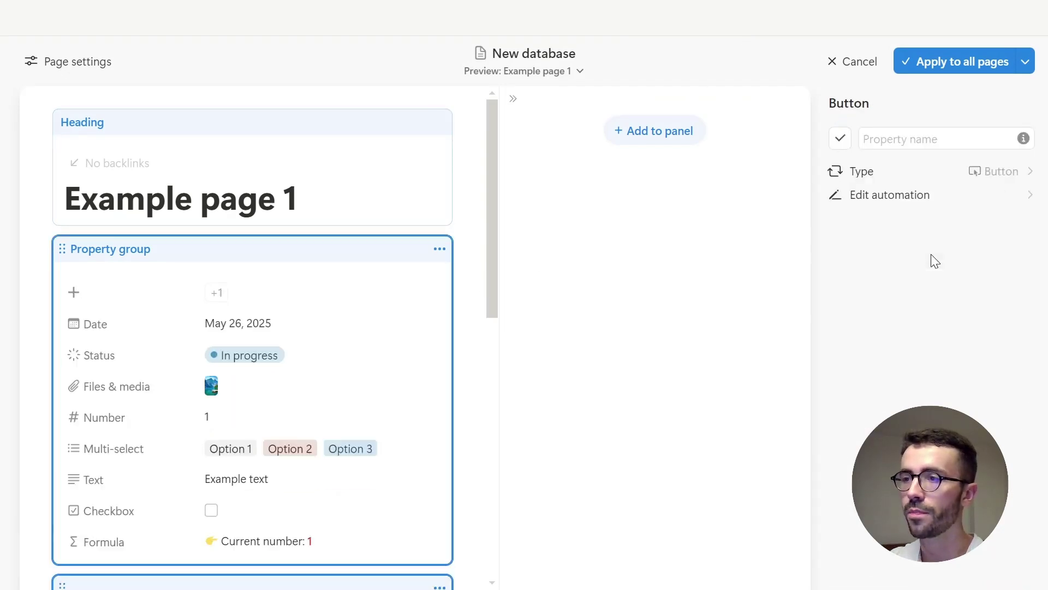
click(369, 288)
click(843, 173)
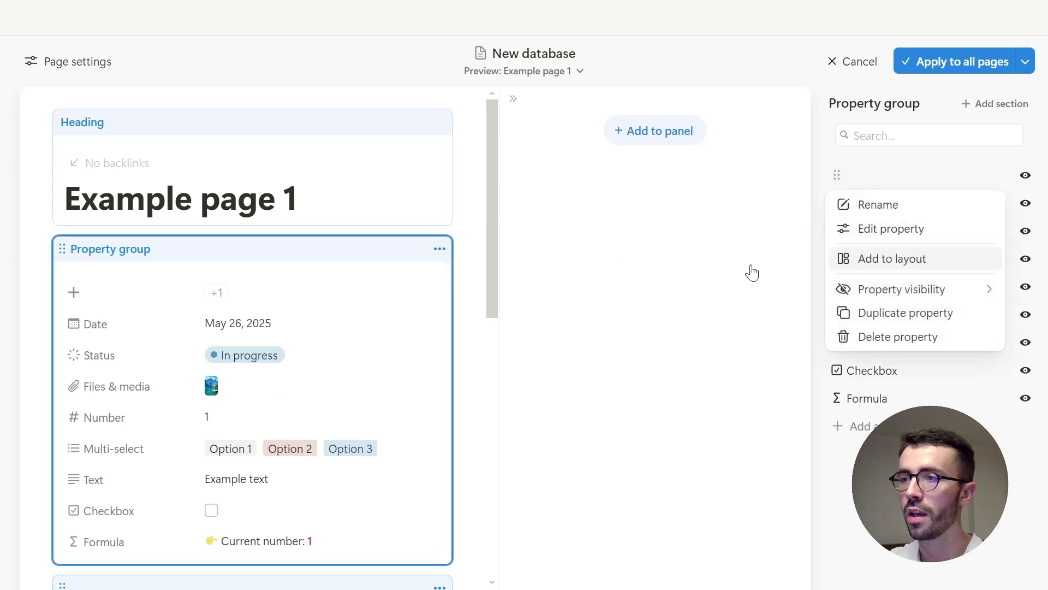
click(877, 257)
click(630, 281)
click(912, 192)
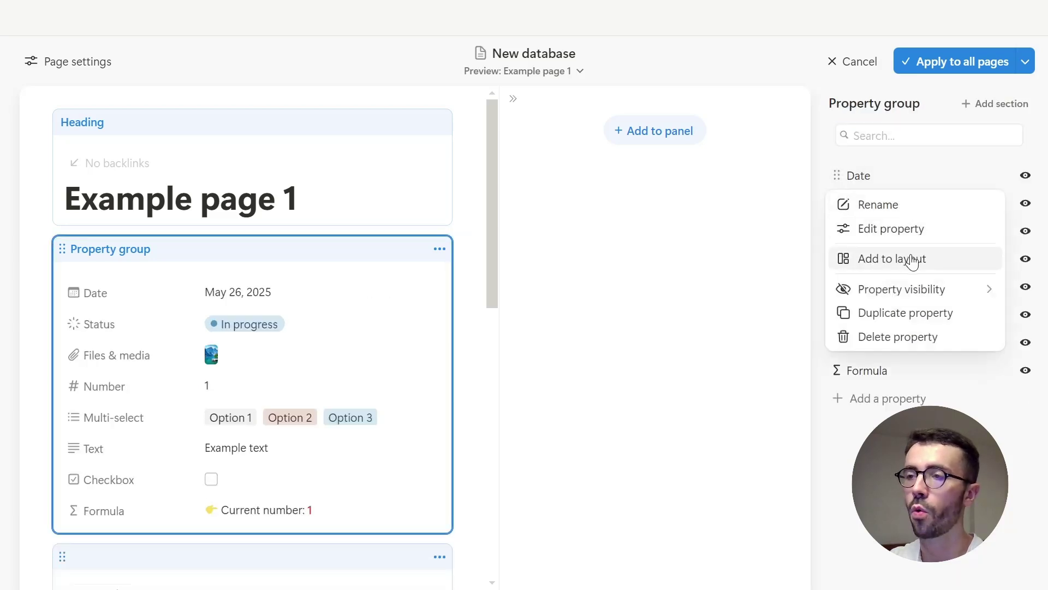
click(909, 258)
click(362, 307)
click(885, 176)
click(923, 258)
Step: Pull the remaining properties through Formula out, then drag the empty group into the side panel
click(872, 208)
click(891, 257)
click(437, 294)
click(902, 202)
click(891, 257)
click(902, 202)
click(891, 257)
drag(391, 244, 633, 224)
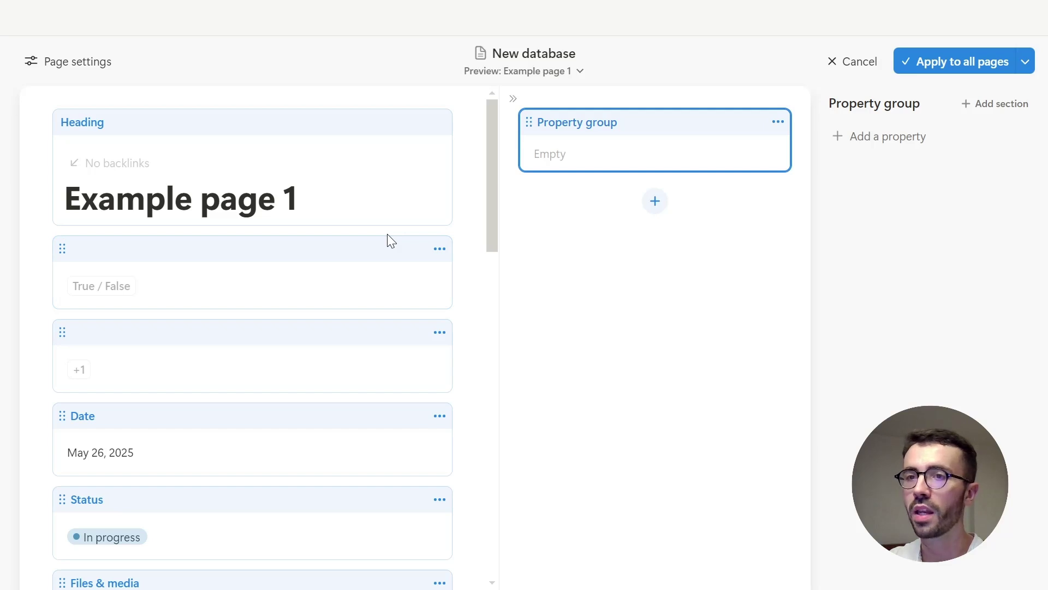
Step: Pin Checkbox, +, Date and Status beneath the page title in the heading
click(382, 213)
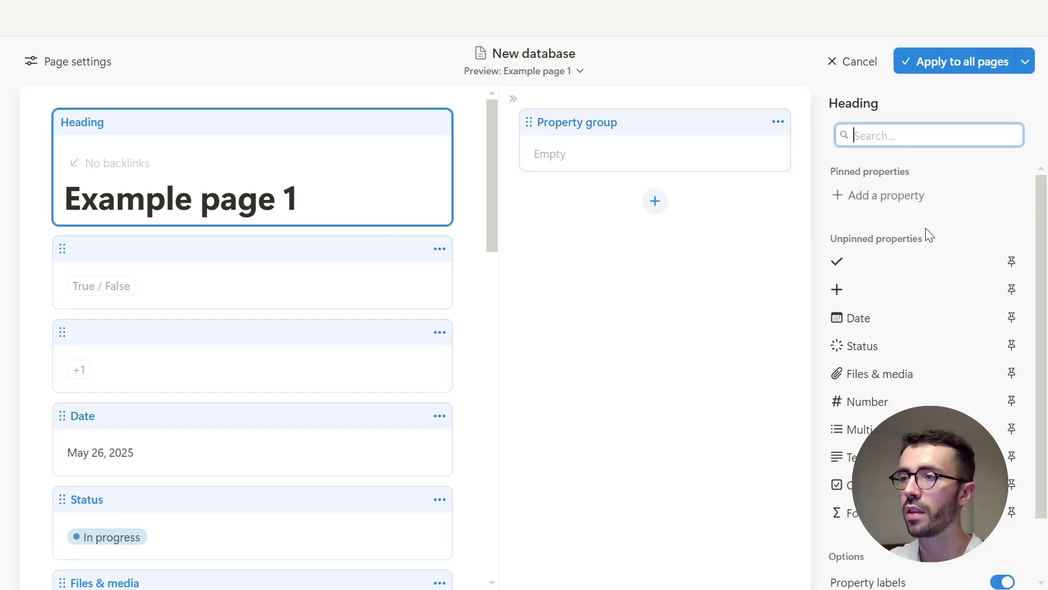
click(1011, 262)
click(1012, 288)
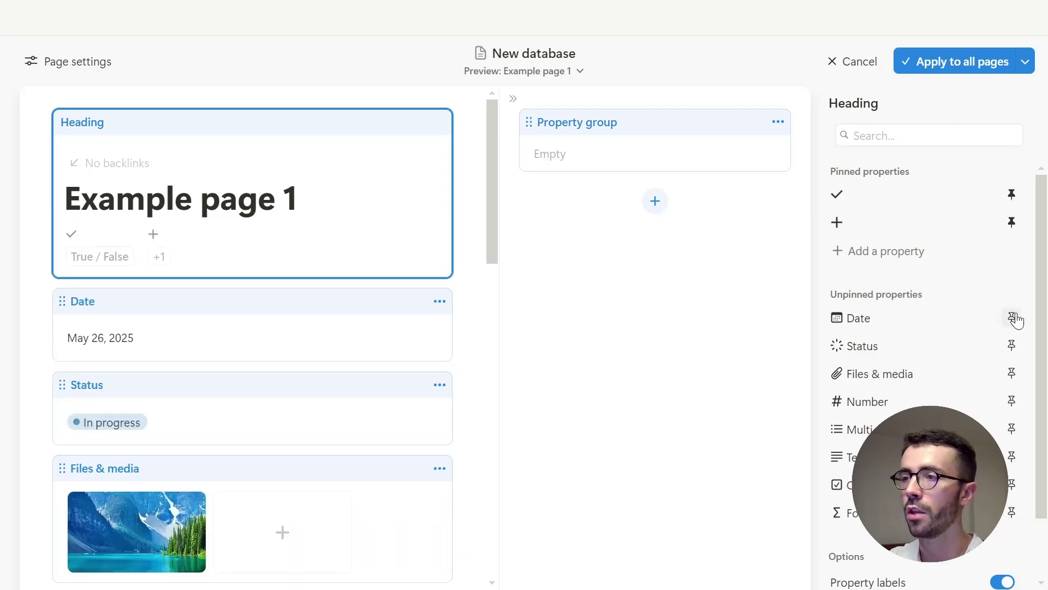
click(1011, 317)
click(1011, 343)
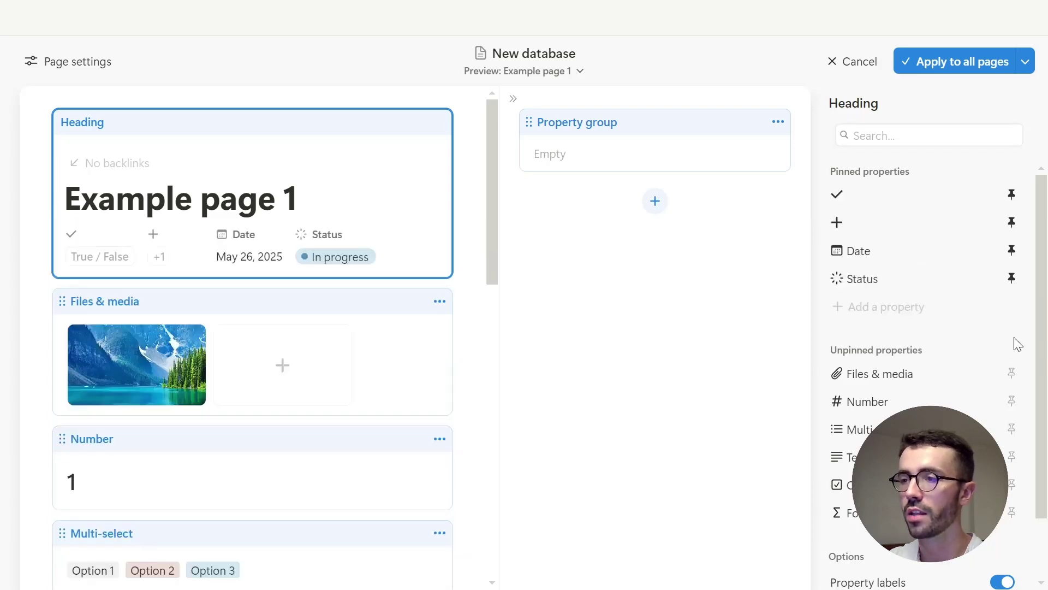
Step: Hide the heading's property labels and set Backlinks to Off
scroll(1013, 336, down, 2)
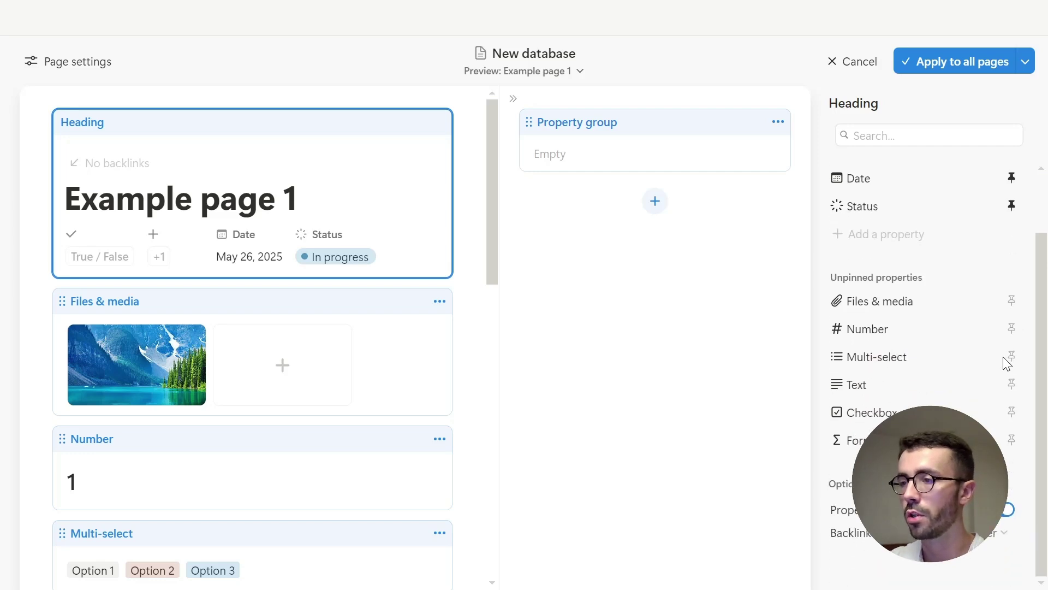
click(1006, 509)
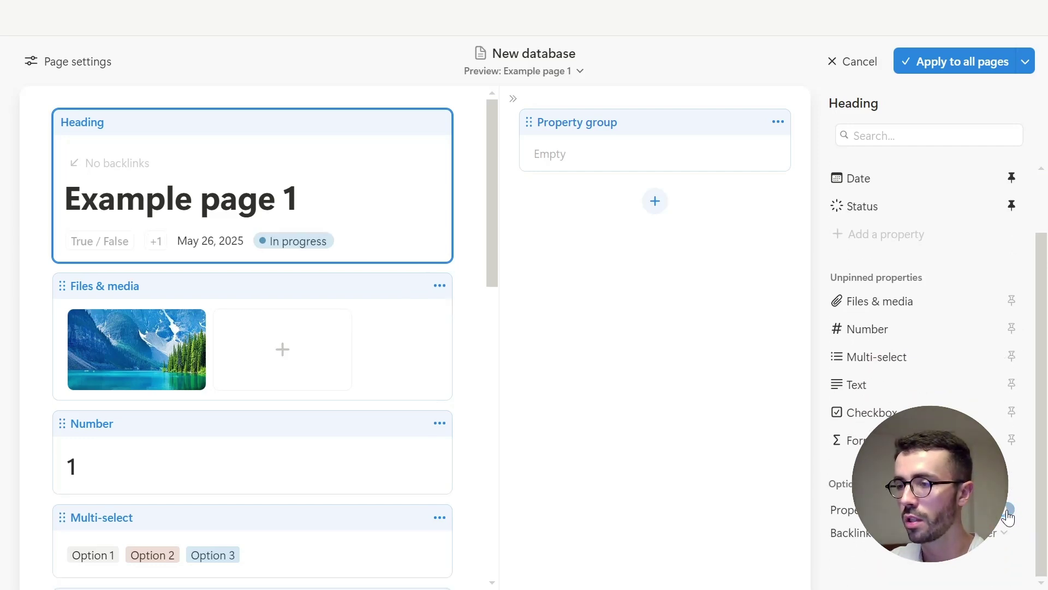
click(999, 542)
click(977, 503)
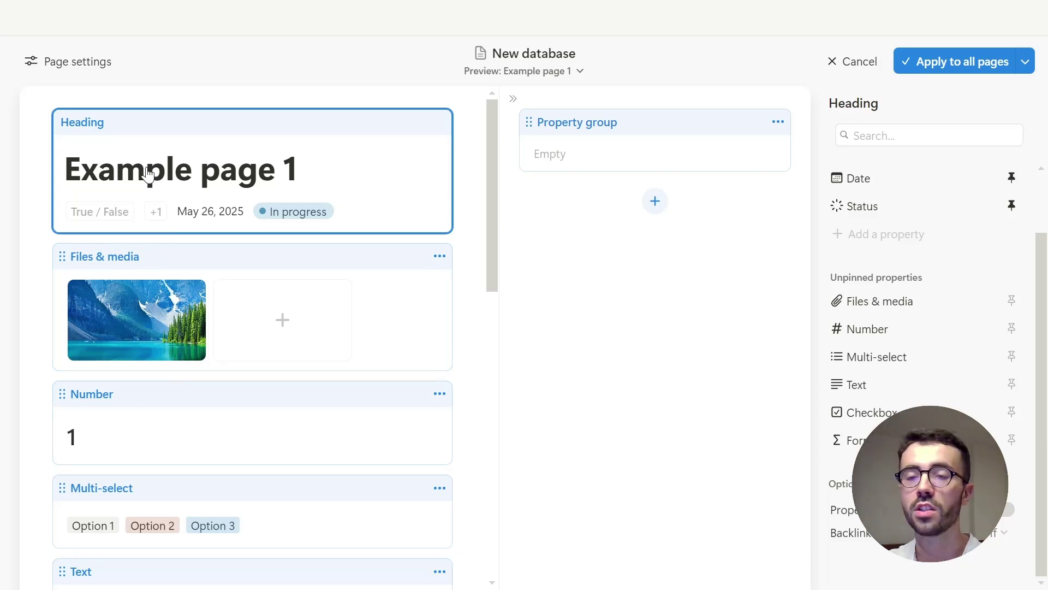
scroll(101, 225, down, 8)
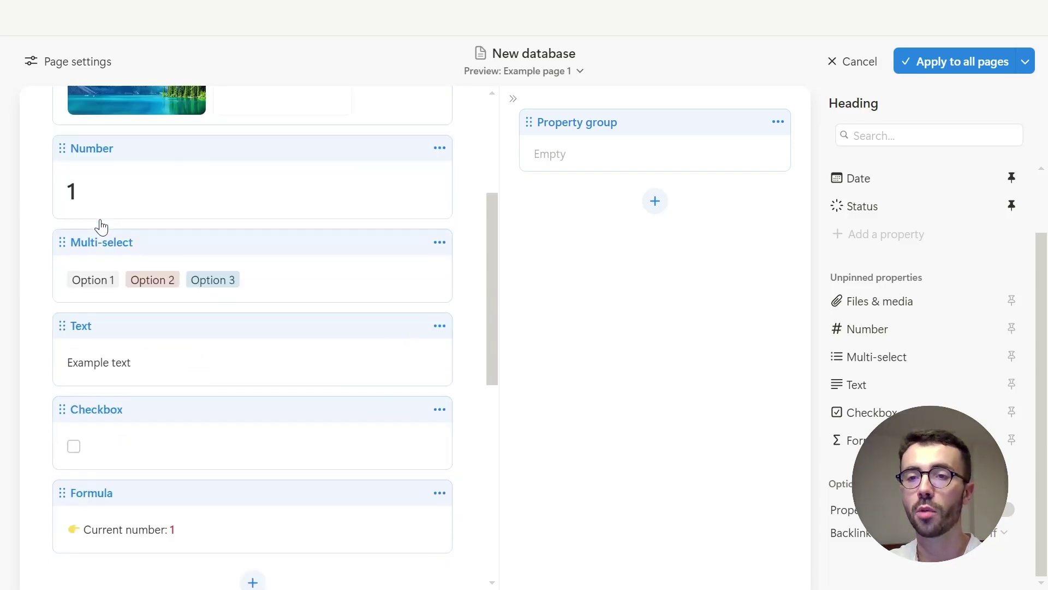
scroll(118, 283, up, 8)
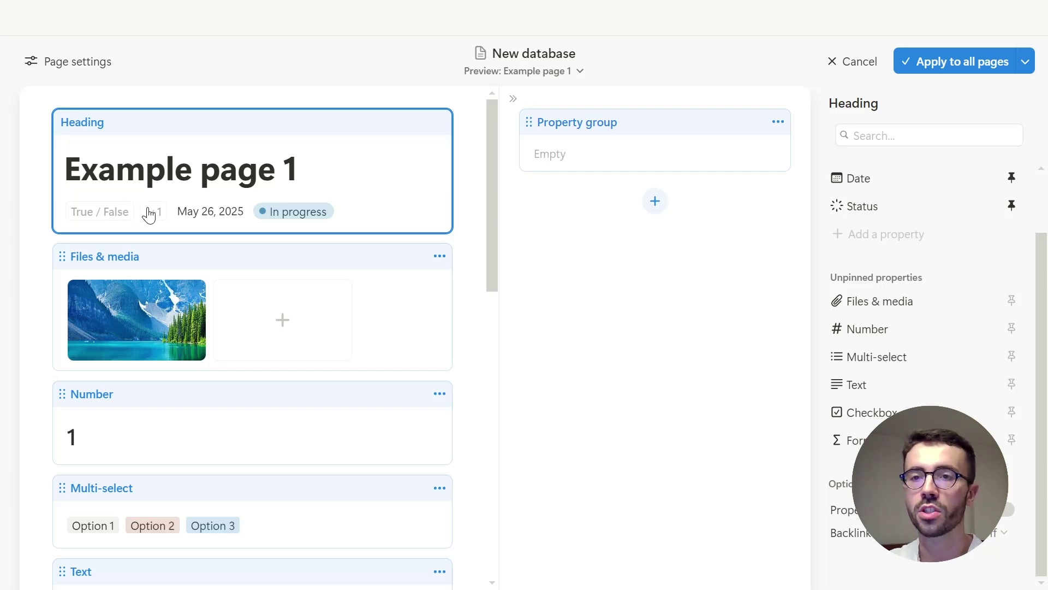
scroll(124, 362, down, 3)
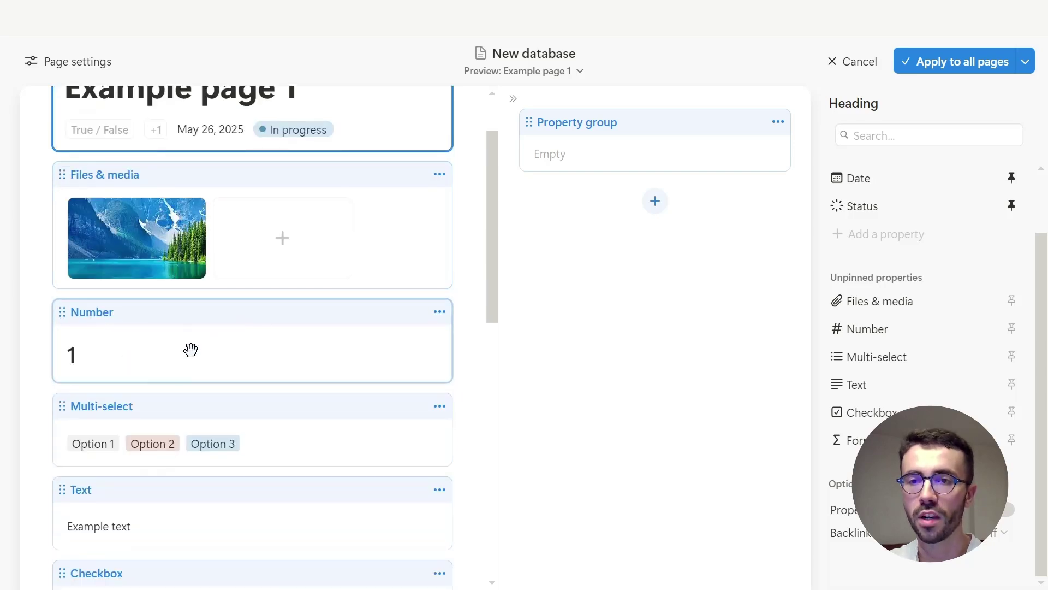
scroll(308, 322, down, 6)
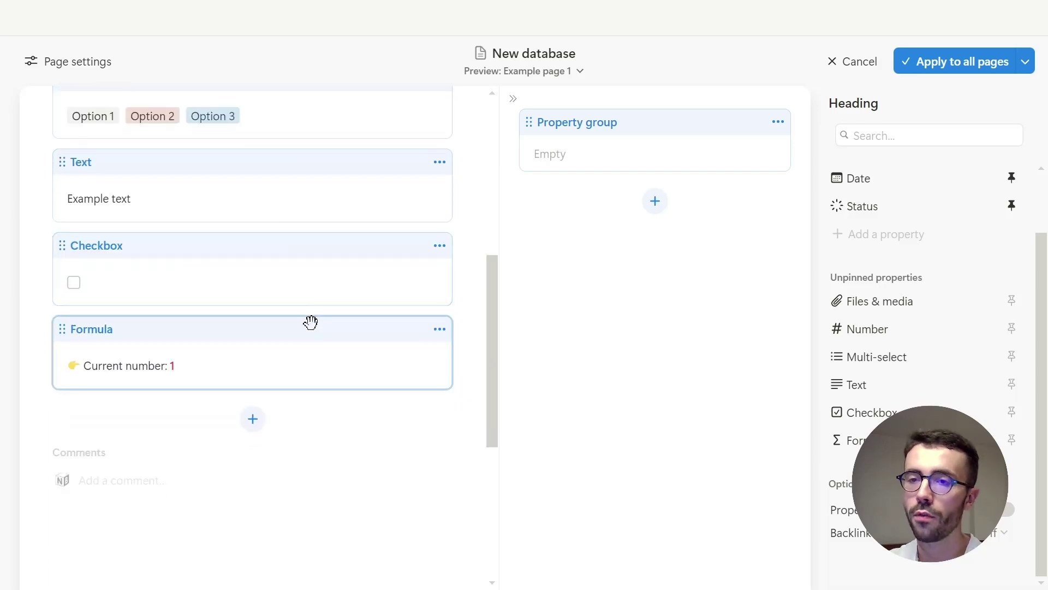
Step: Add the Formula module to a property group
click(188, 353)
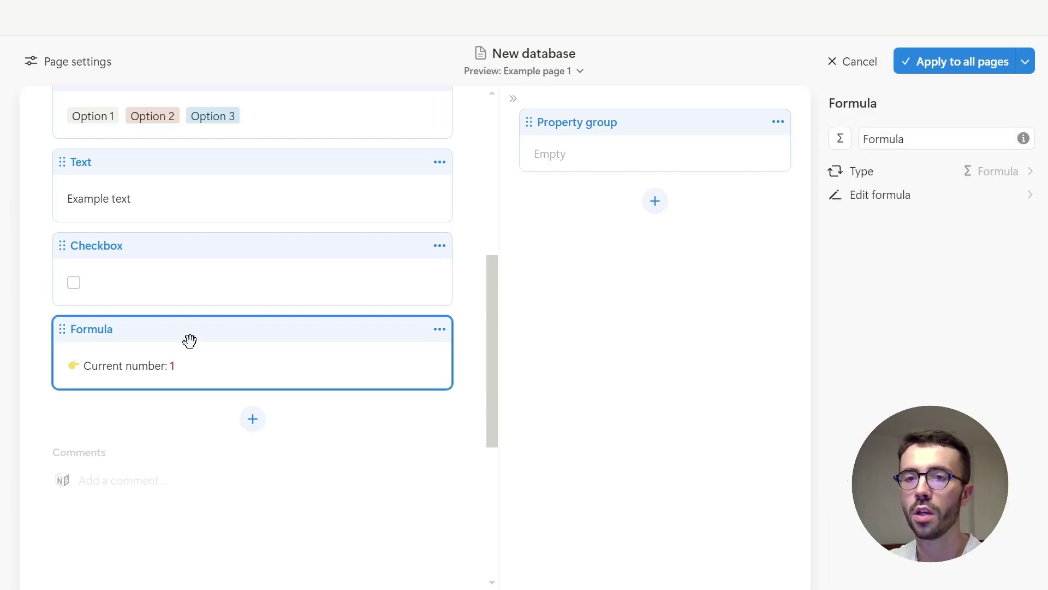
click(169, 267)
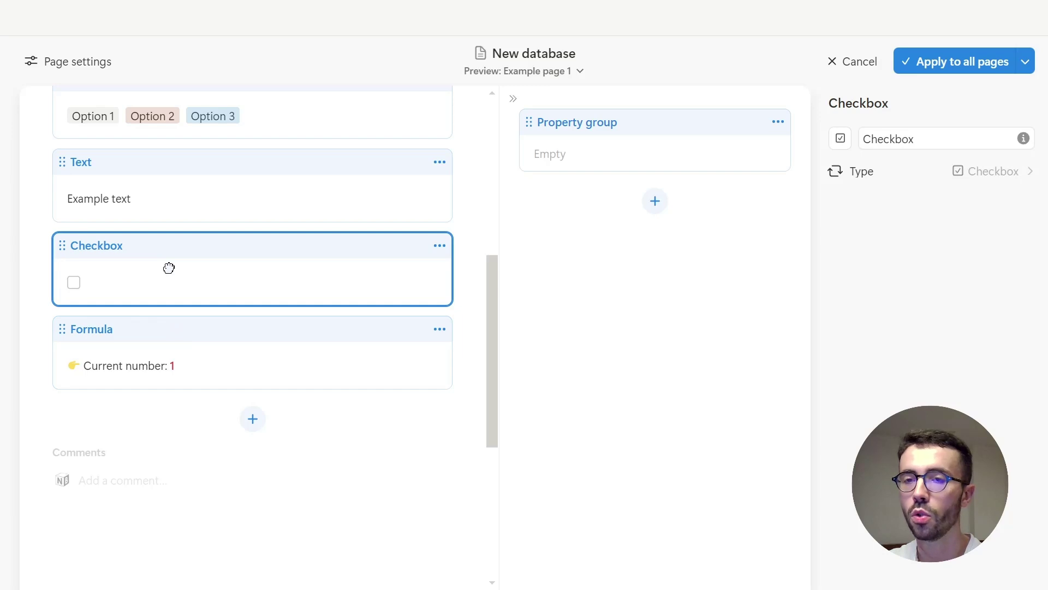
drag(168, 267, 257, 295)
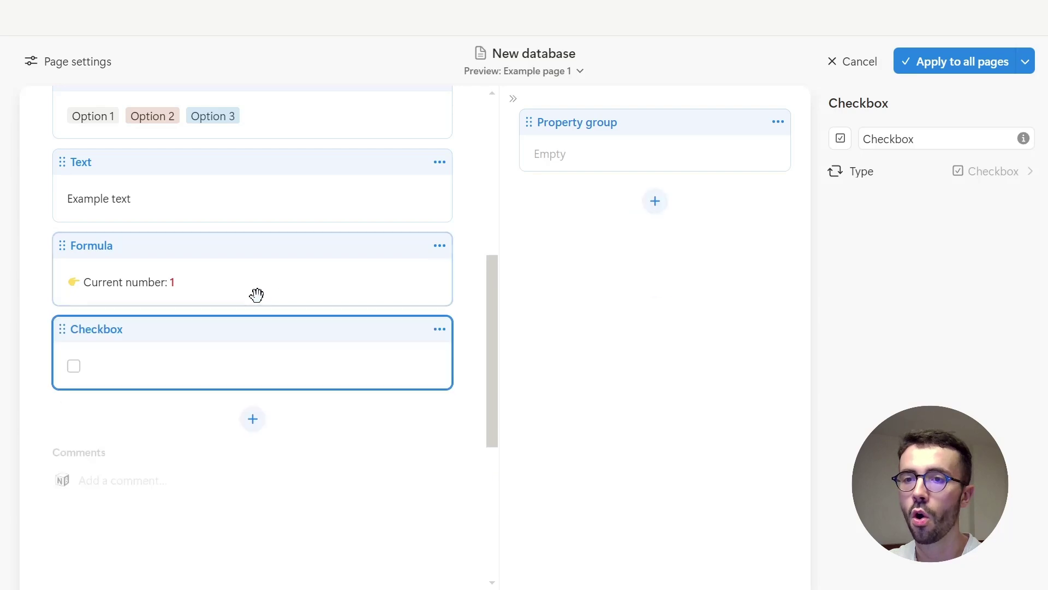
click(442, 248)
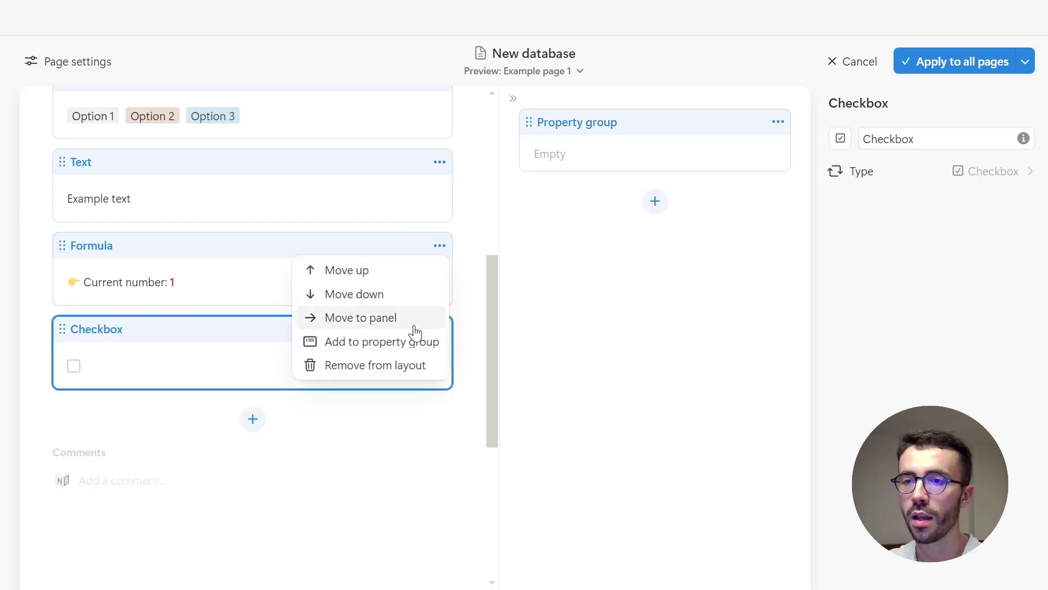
click(400, 344)
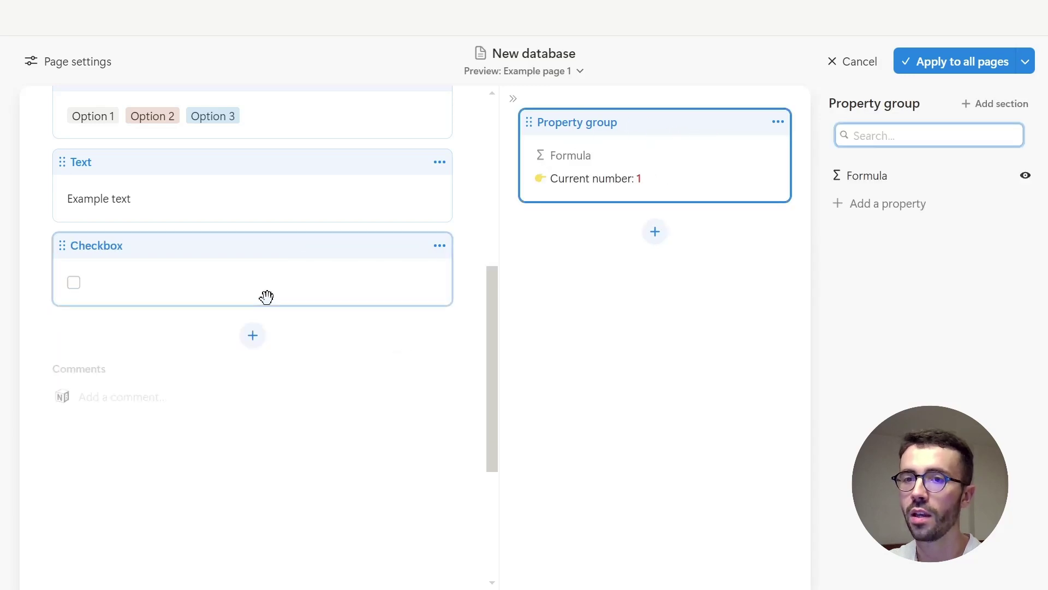
Step: Move Checkbox into the side column and set Formula to Always hide in the group
drag(266, 296, 751, 219)
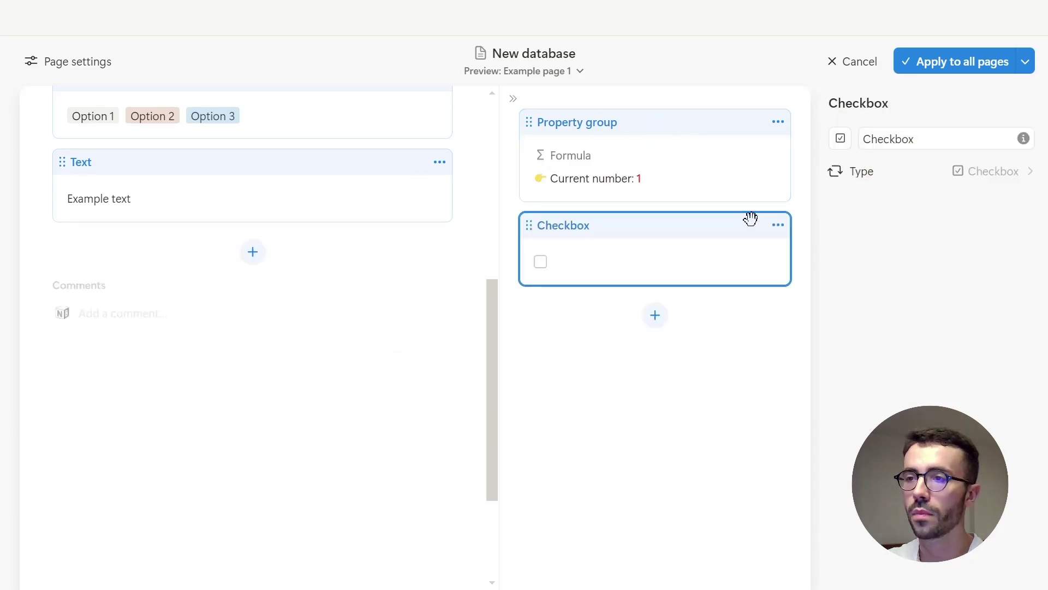
click(743, 190)
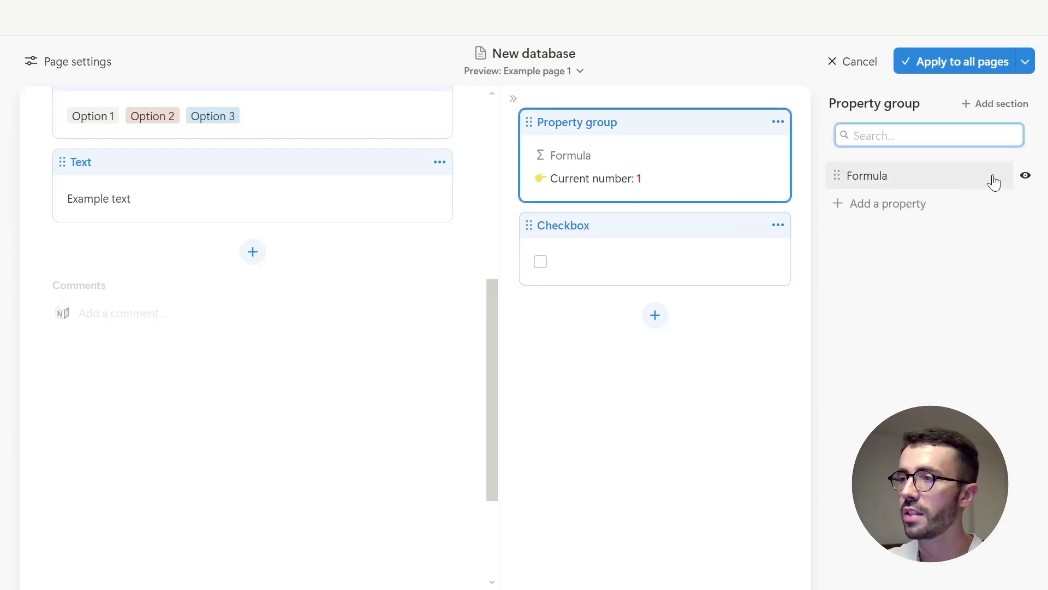
click(1025, 175)
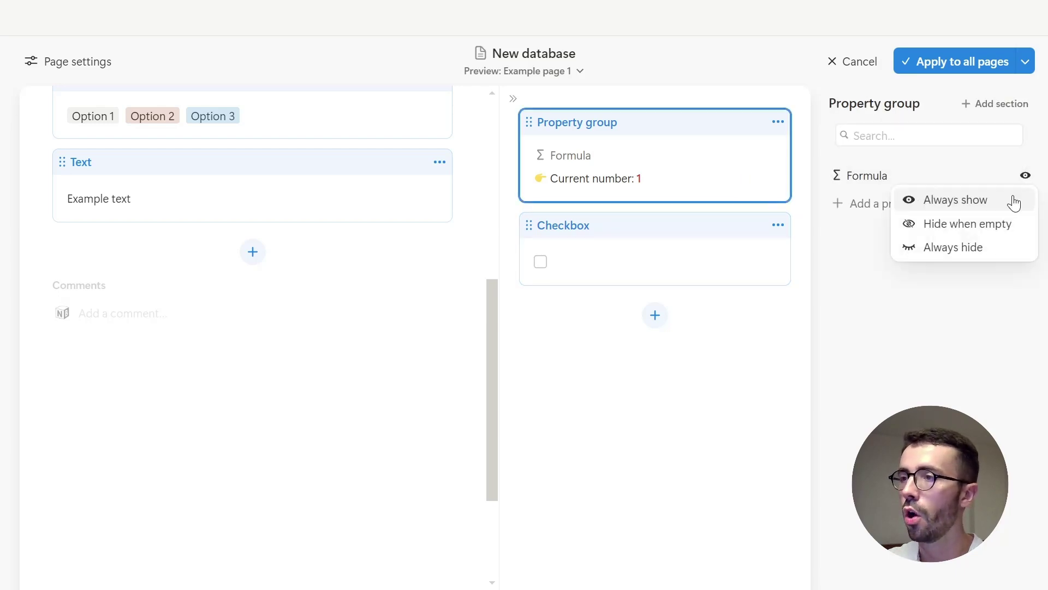
click(987, 248)
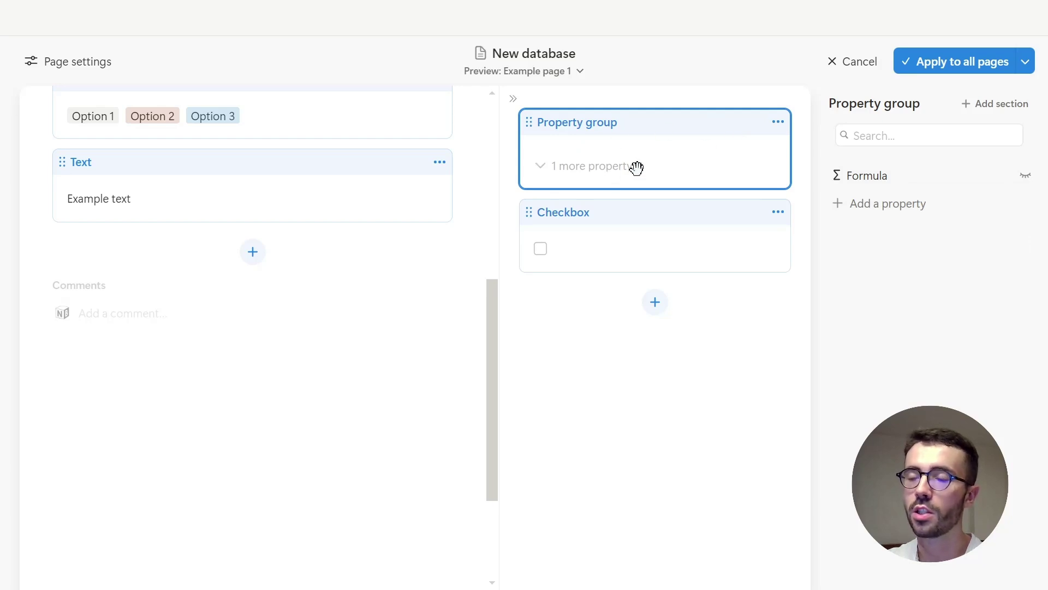
Step: Move Text above Multi-select so the column runs Files & media, Number, Text, Multi-select
scroll(400, 280, up, 7)
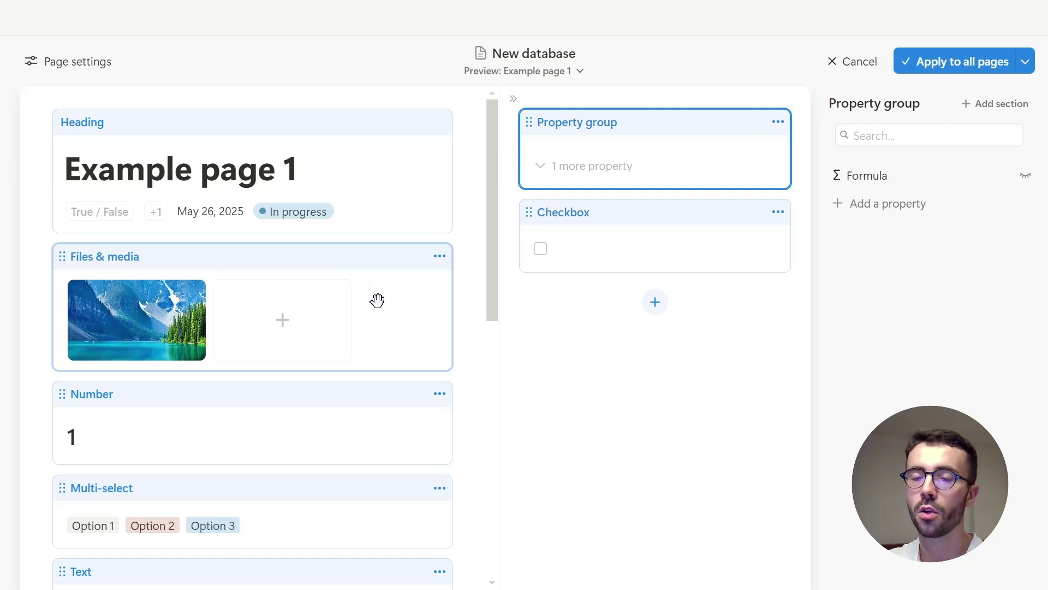
scroll(377, 300, down, 2)
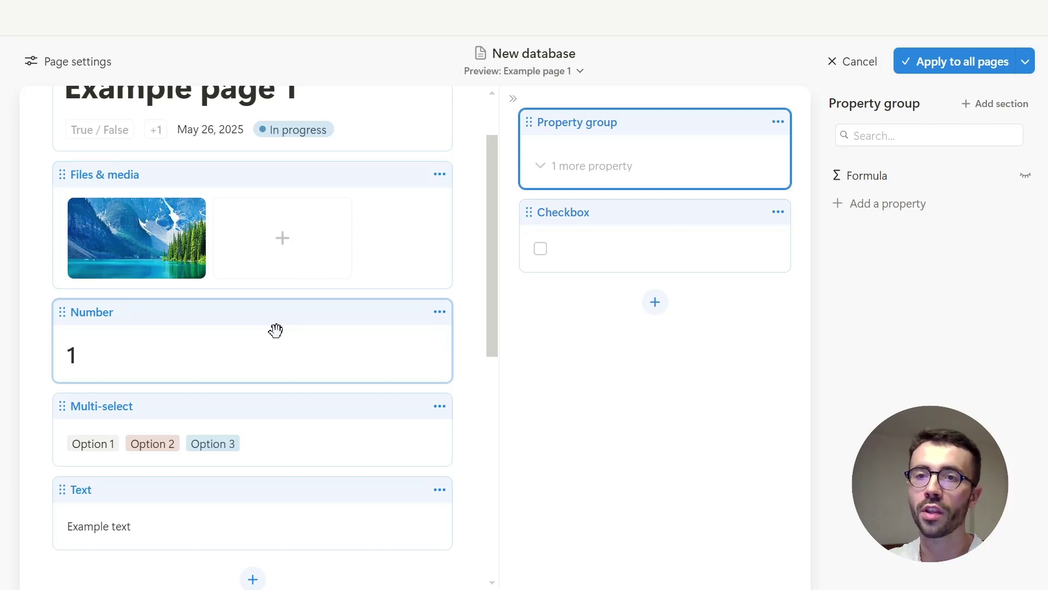
scroll(275, 330, down, 2)
scroll(257, 311, up, 2)
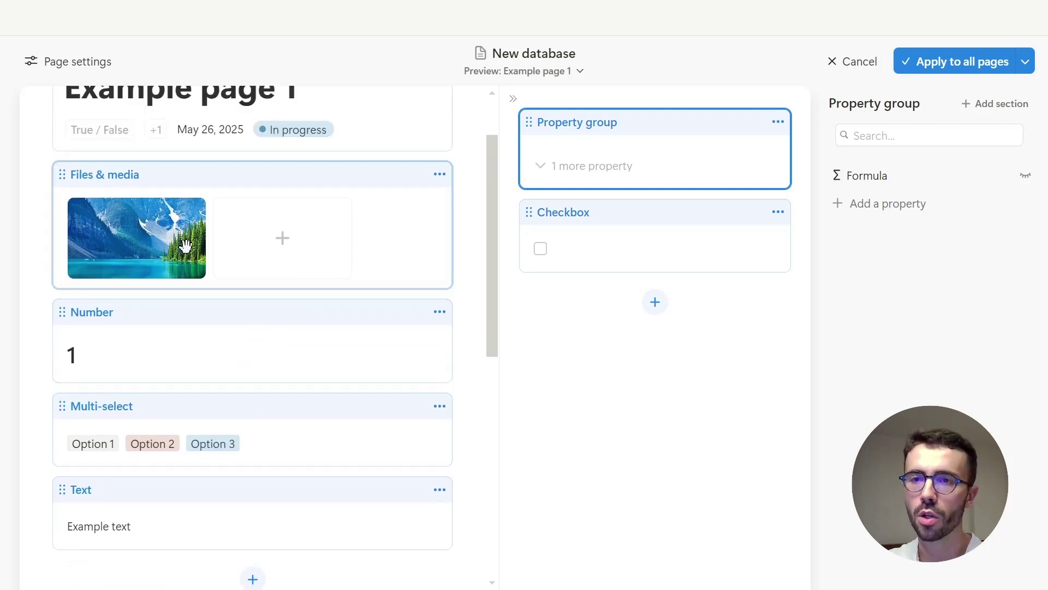
click(231, 244)
click(255, 338)
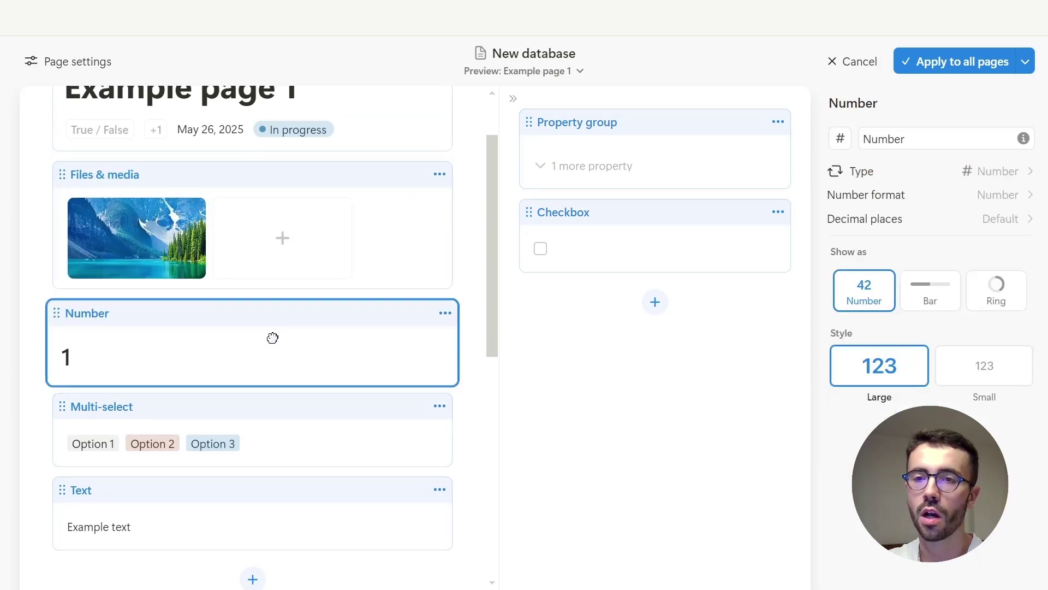
scroll(255, 338, down, 4)
drag(264, 334, 257, 248)
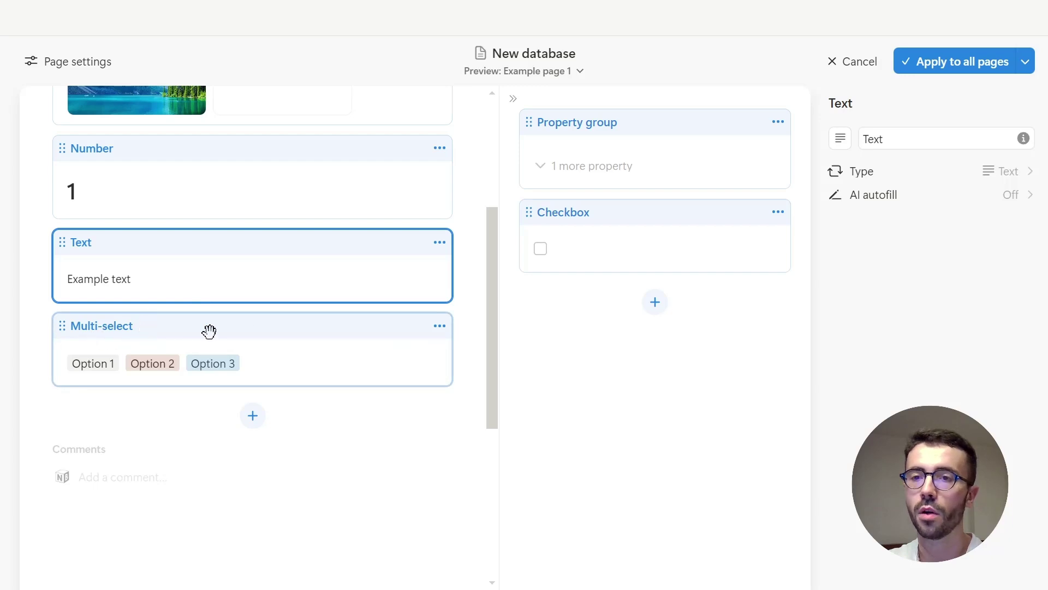
Step: Bring up the page structure settings showing the Simple and Tabbed choices
scroll(356, 344, up, 2)
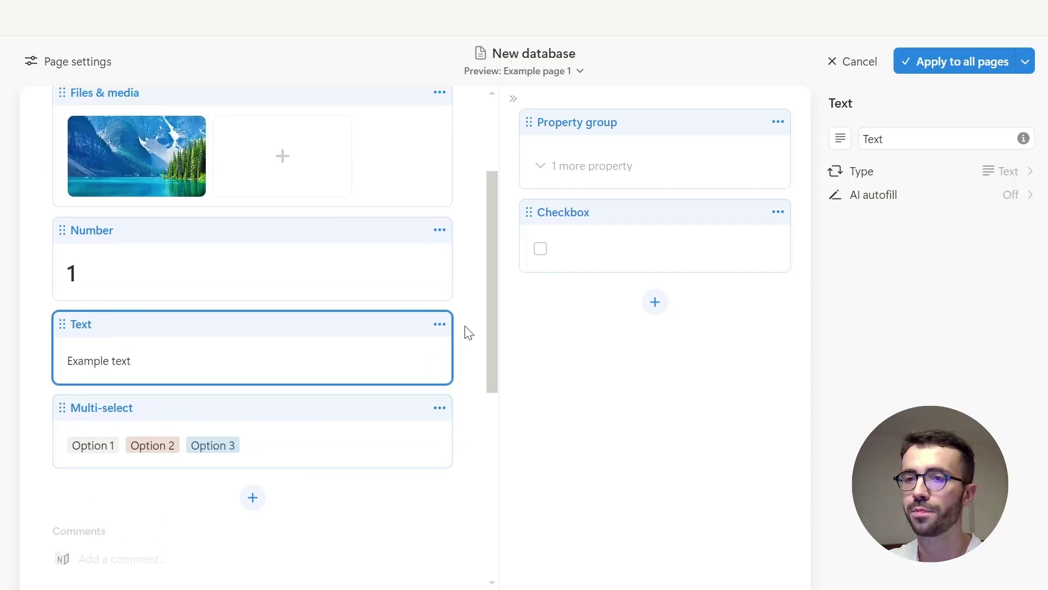
click(468, 332)
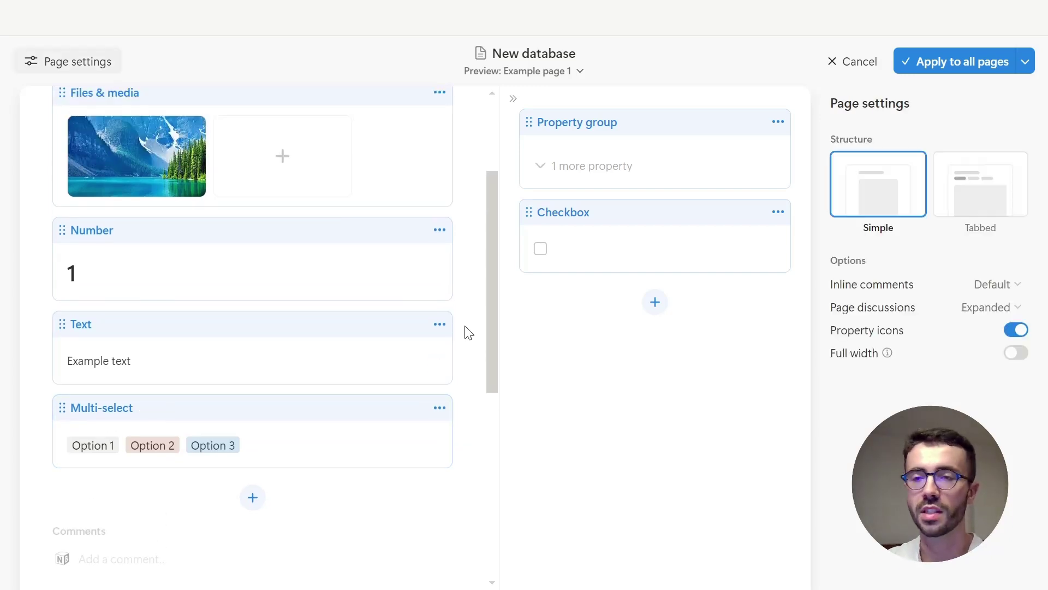
scroll(469, 332, up, 2)
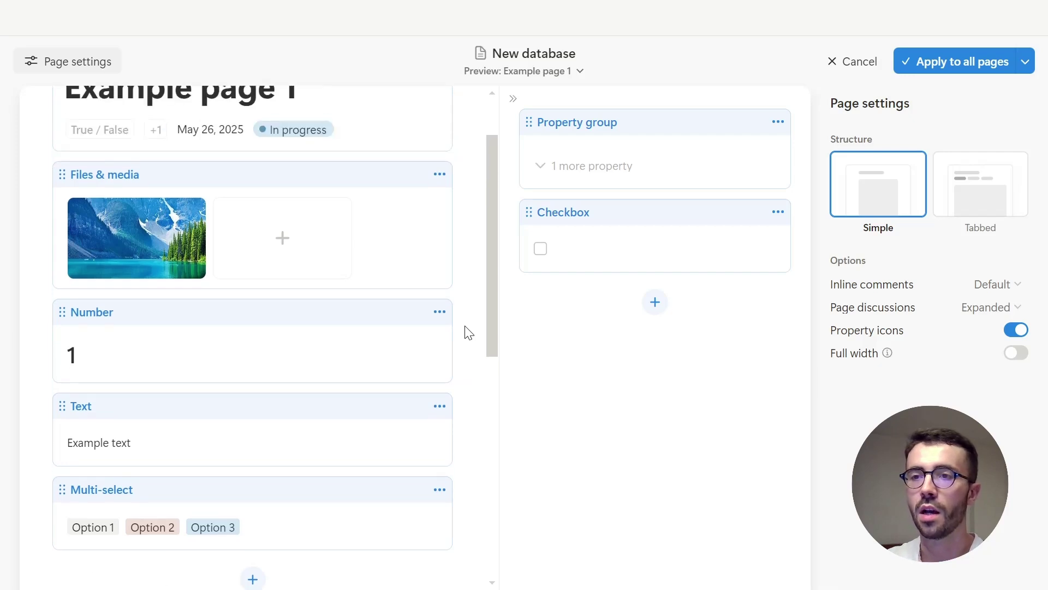
Step: Change the Files & media module's style to Portrait
click(241, 249)
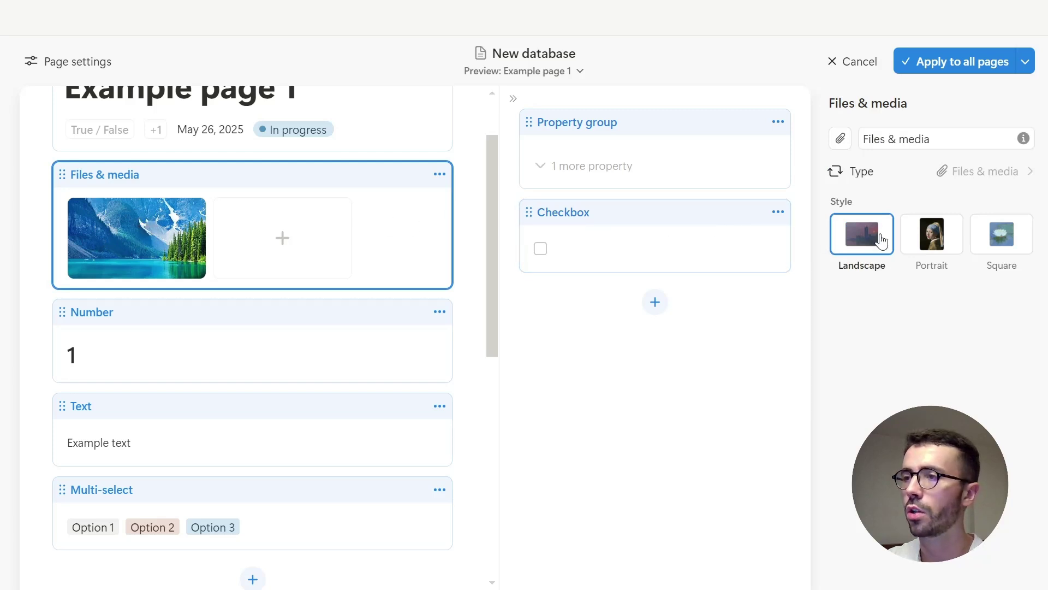
click(910, 237)
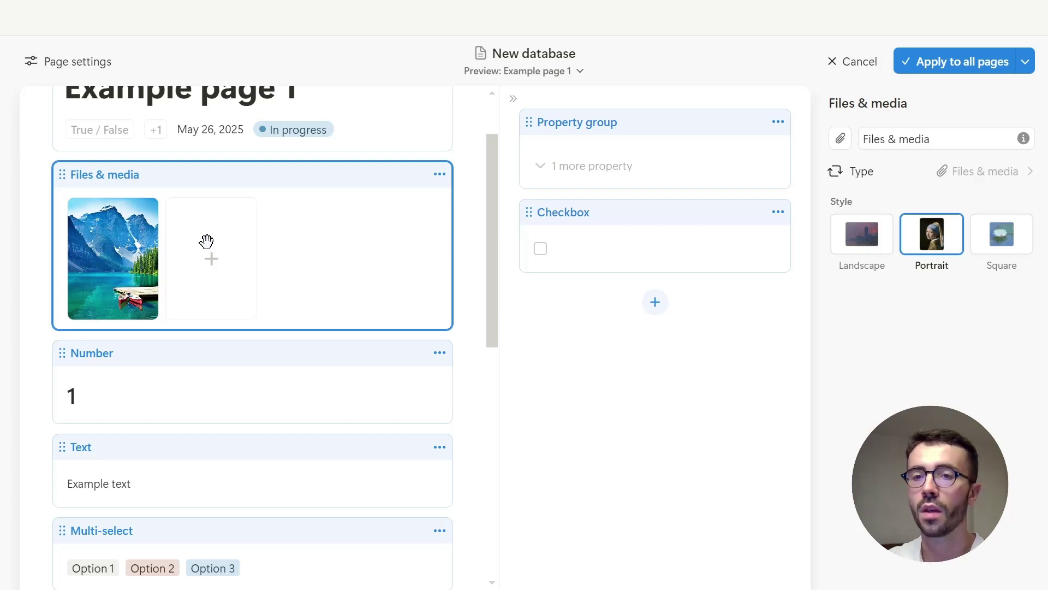
Step: Format the Number property as US Dollar with 0 decimal places
scroll(207, 257, down, 2)
click(205, 309)
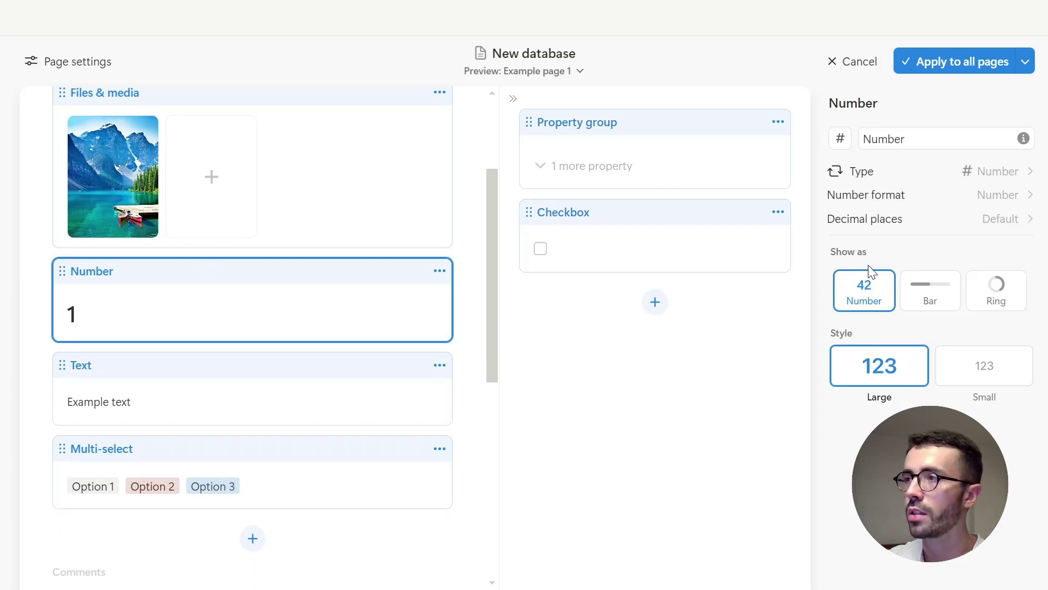
click(991, 197)
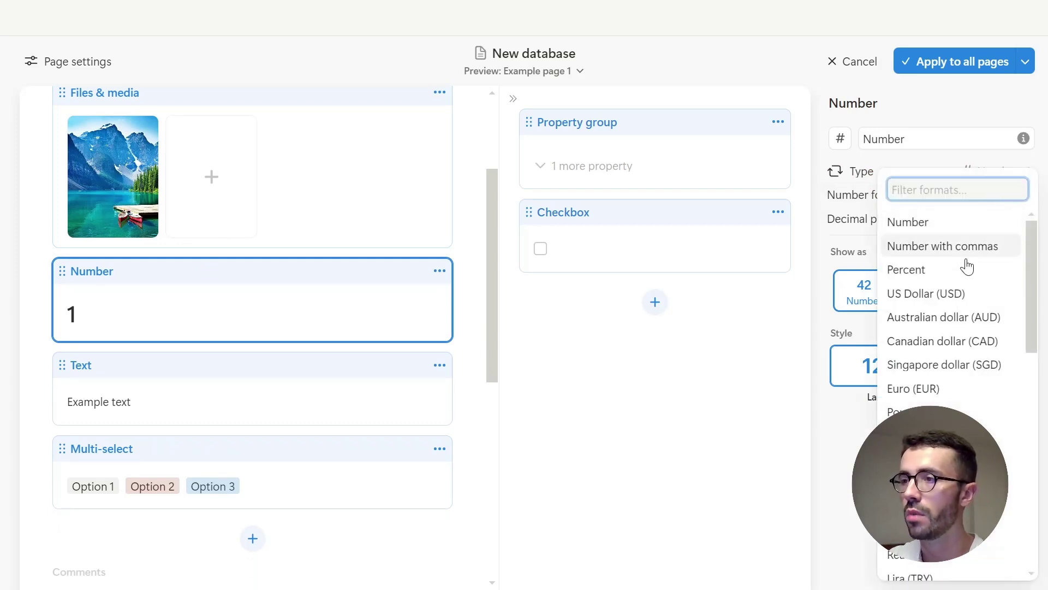
click(968, 295)
click(980, 220)
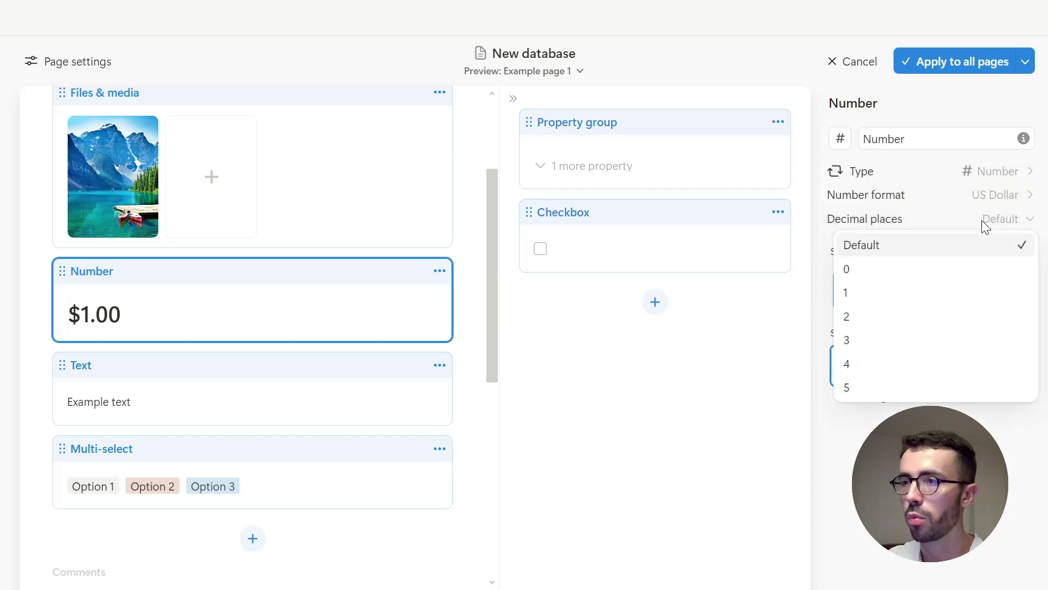
click(959, 269)
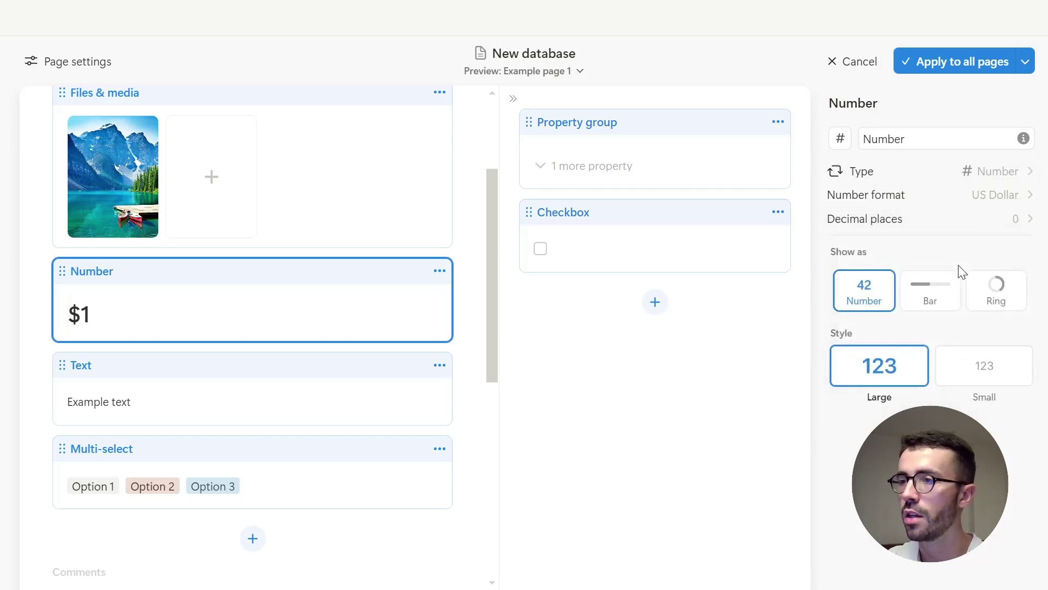
Step: Show Number as a blue ring with the number visible, in the Large style
click(997, 292)
click(1002, 342)
click(997, 242)
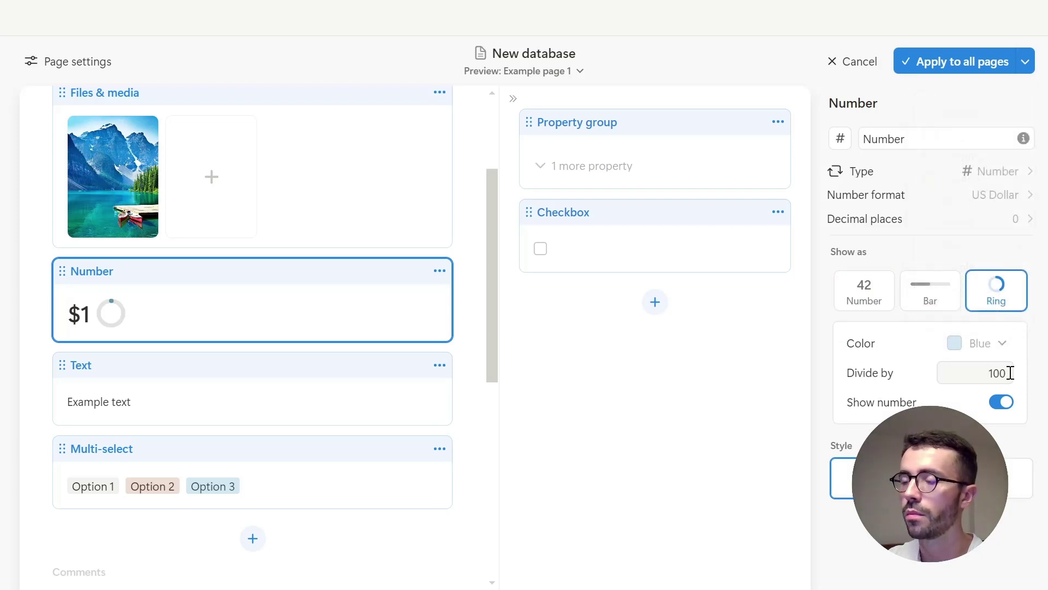
click(1005, 406)
click(1006, 408)
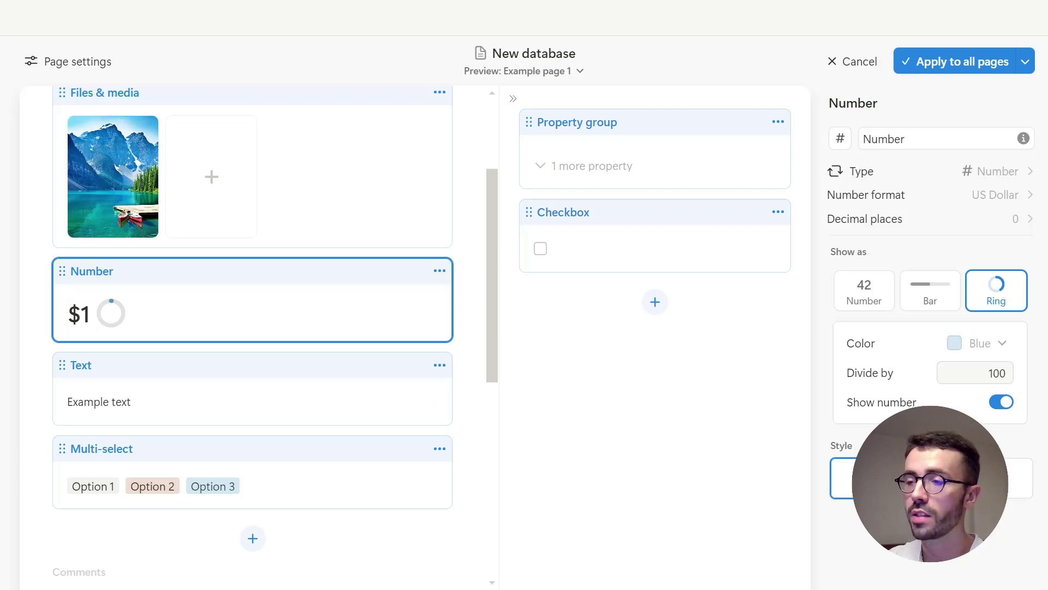
click(1009, 487)
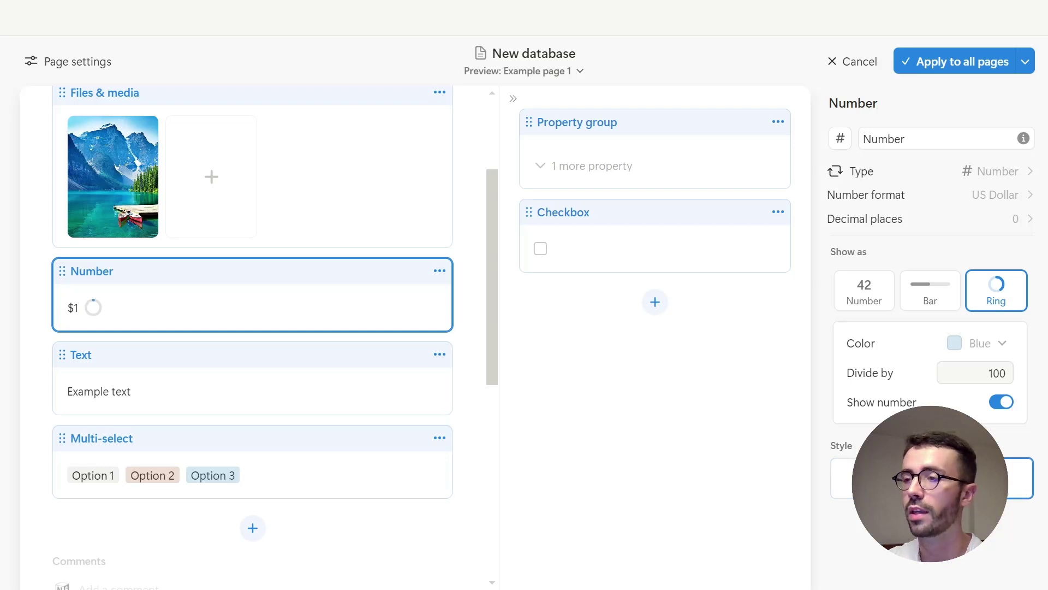
click(843, 478)
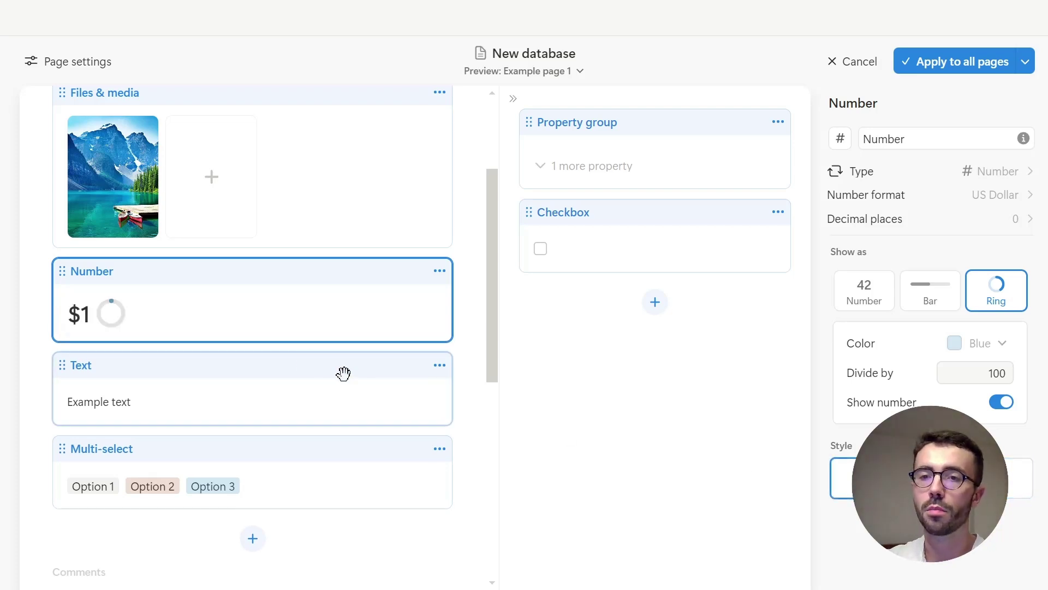
Step: Check the Text and Multi-select modules' settings, then clear the card selection
click(304, 362)
click(255, 447)
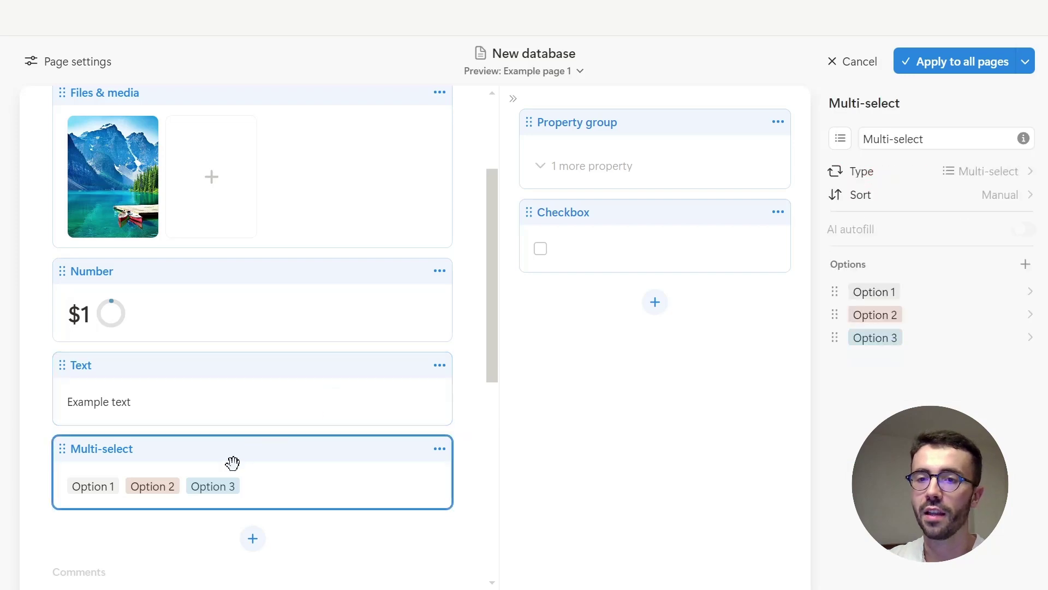
click(465, 457)
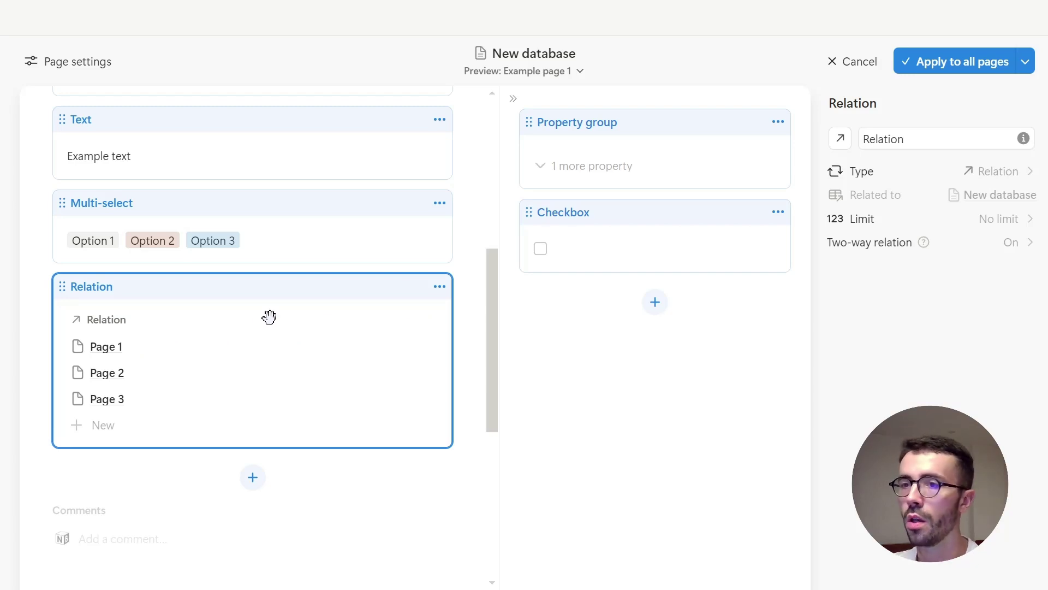
Step: Convert the Relation property into a relations group via Advanced options
click(439, 288)
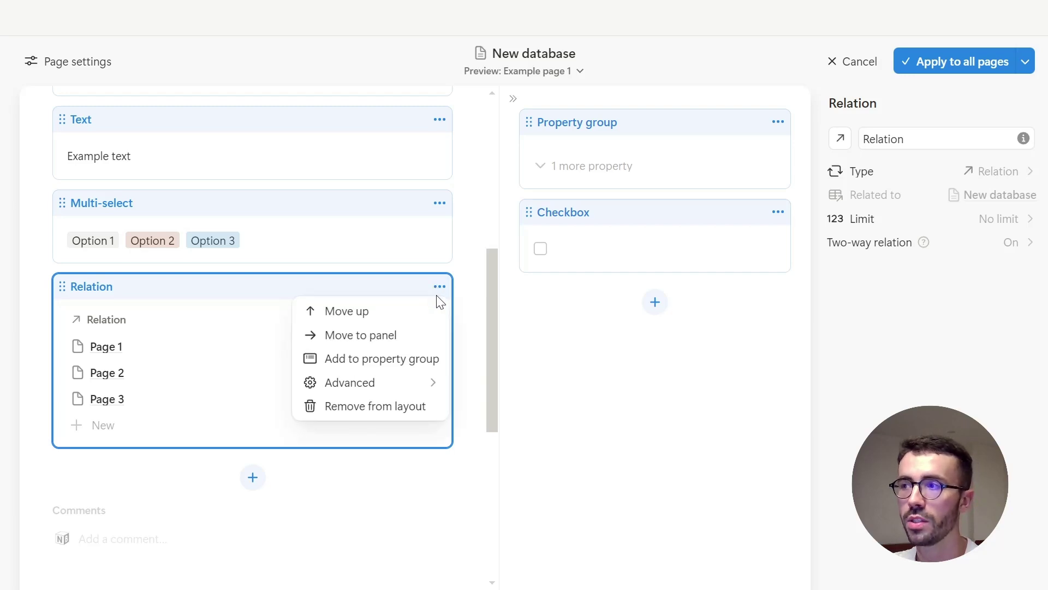
mouse_move(435, 386)
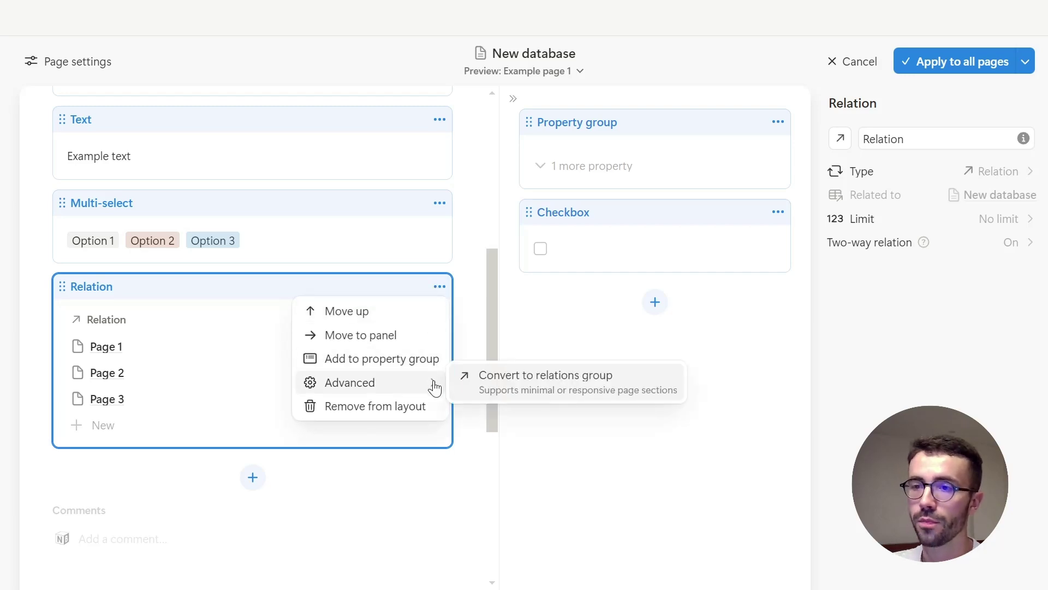
click(547, 382)
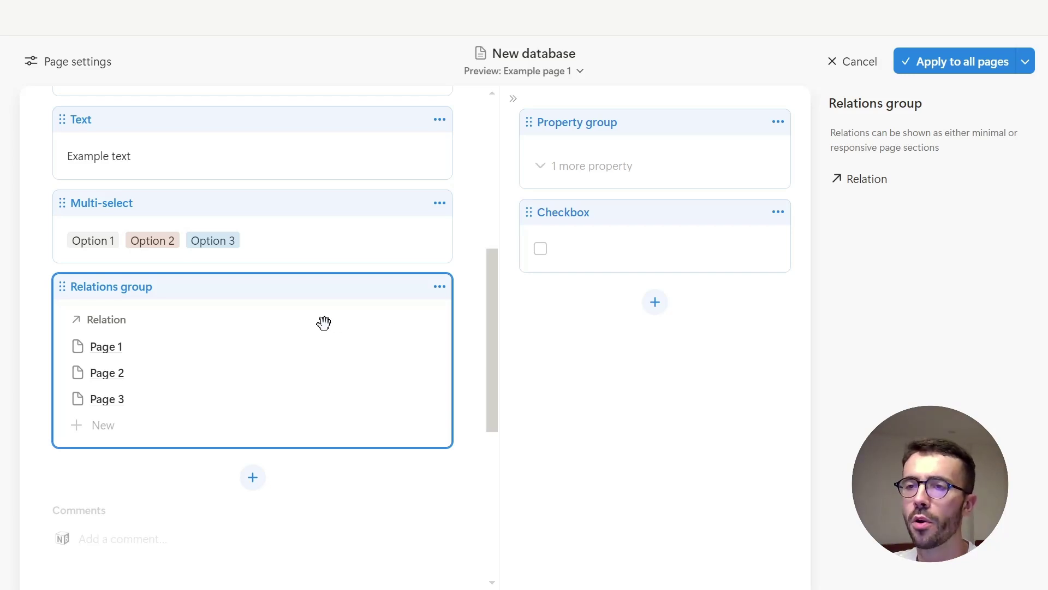
drag(323, 323, 438, 352)
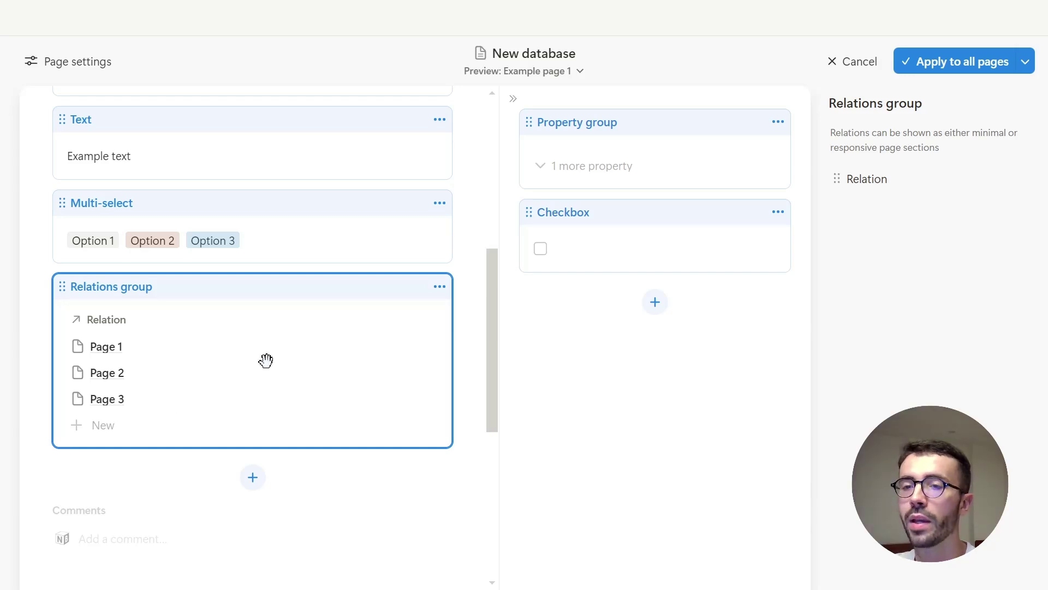
Step: Set the grouped Relation to show as Minimal
click(932, 187)
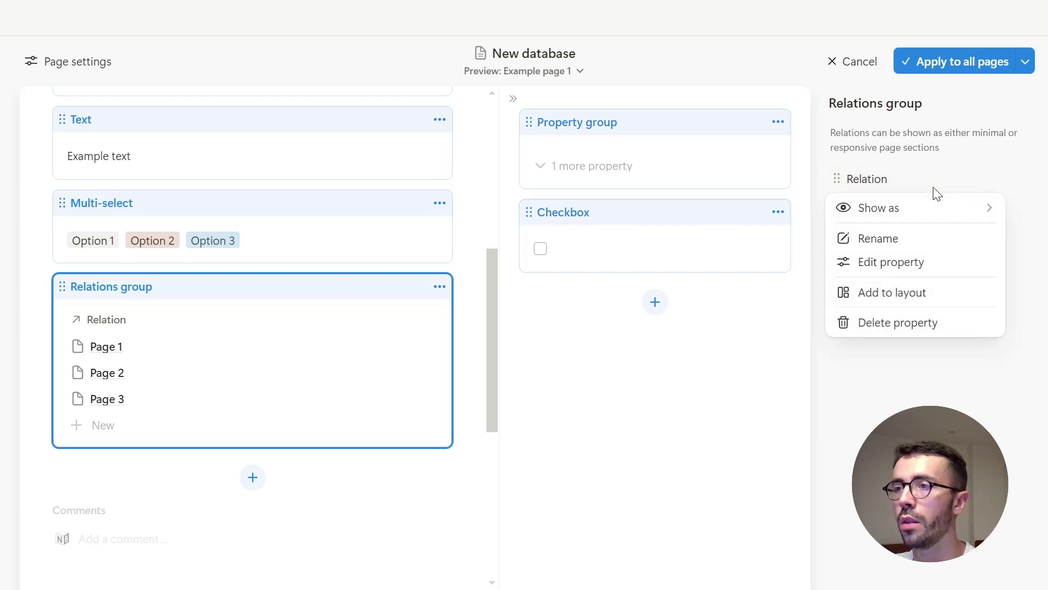
mouse_move(908, 217)
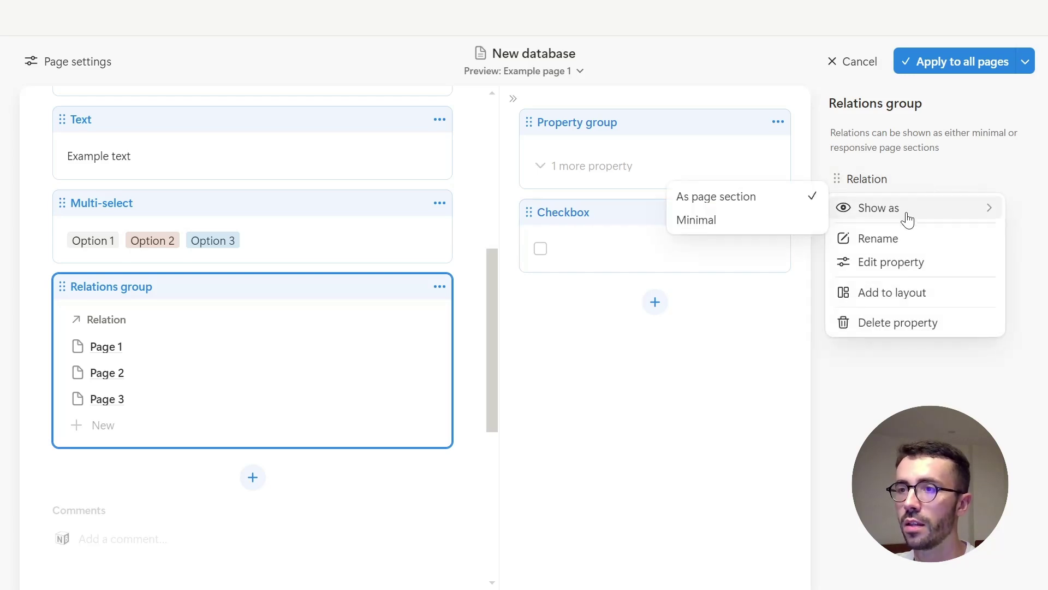
click(760, 224)
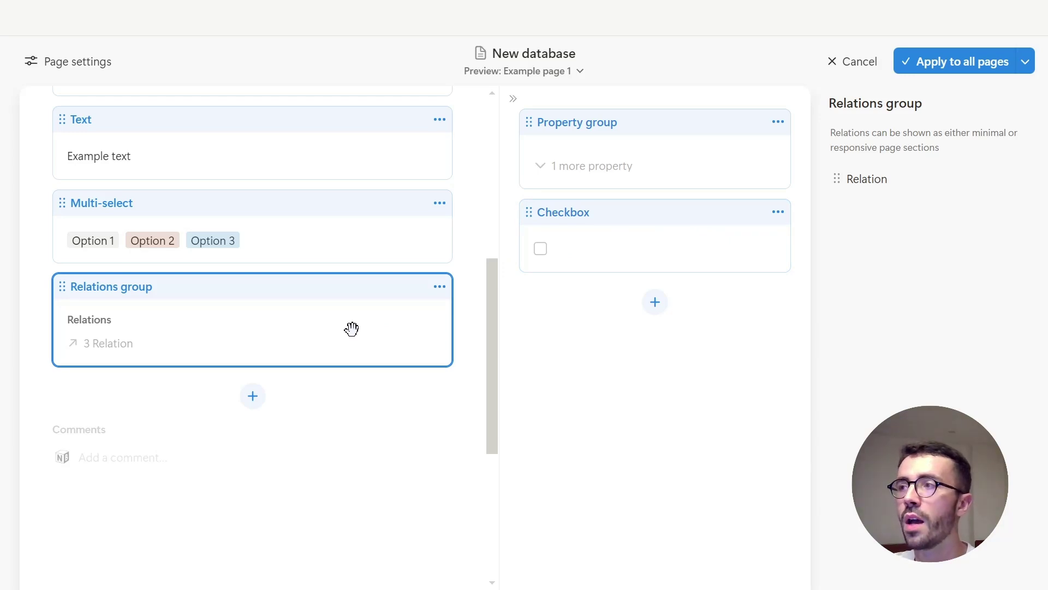
Step: Set inline comments to Minimal and page discussions Off, then choose the Tabbed structure
scroll(351, 328, up, 8)
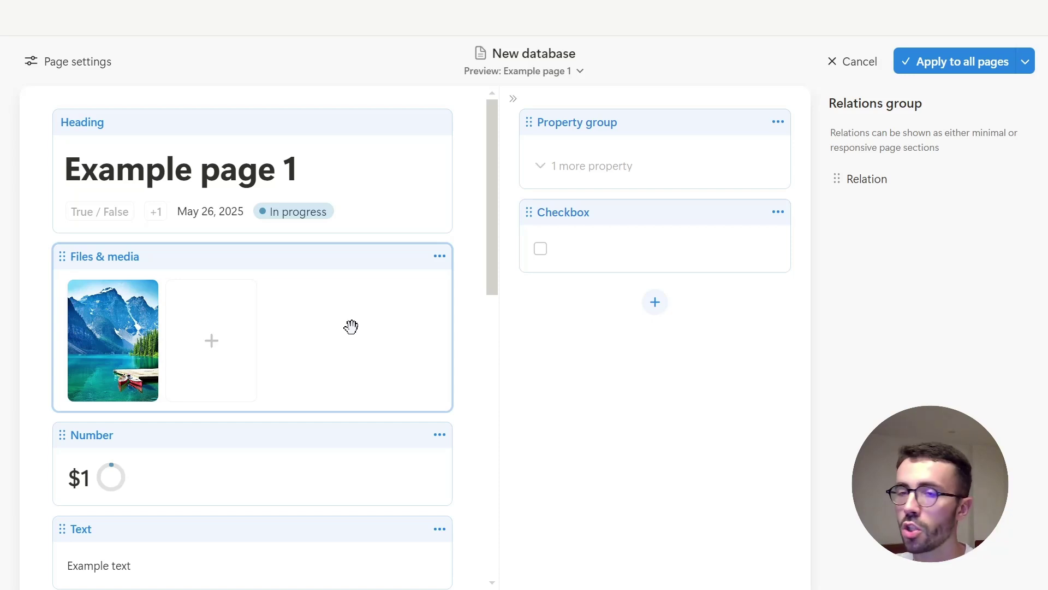
click(85, 63)
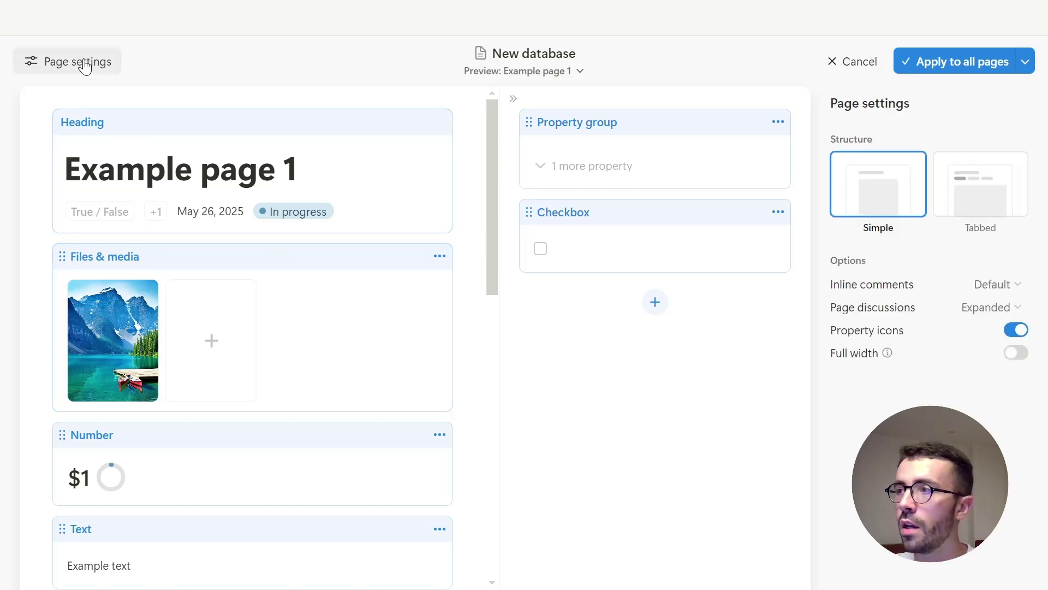
click(981, 284)
click(982, 338)
click(1005, 307)
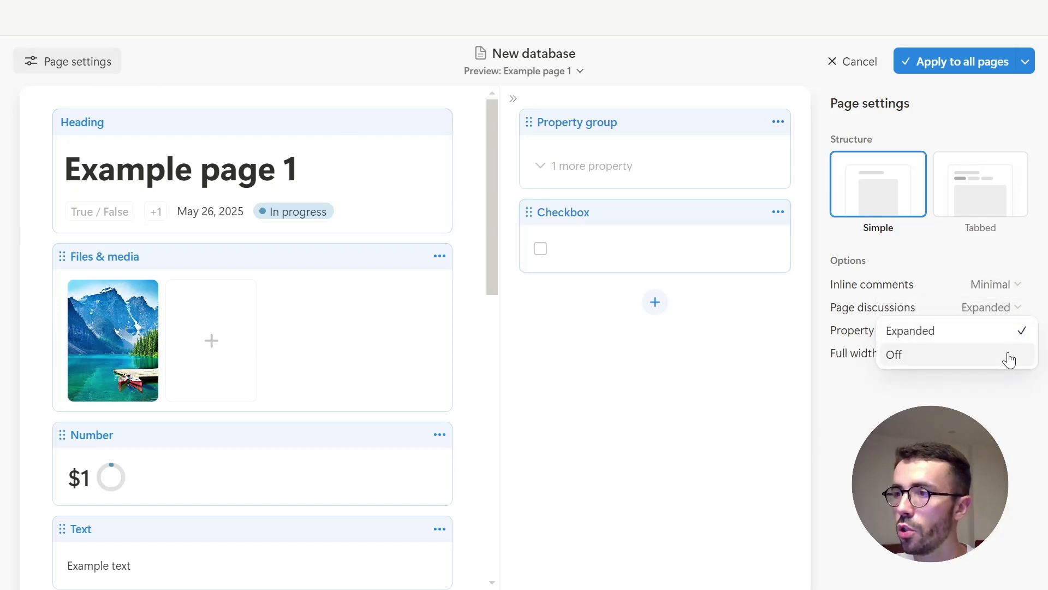
click(1010, 355)
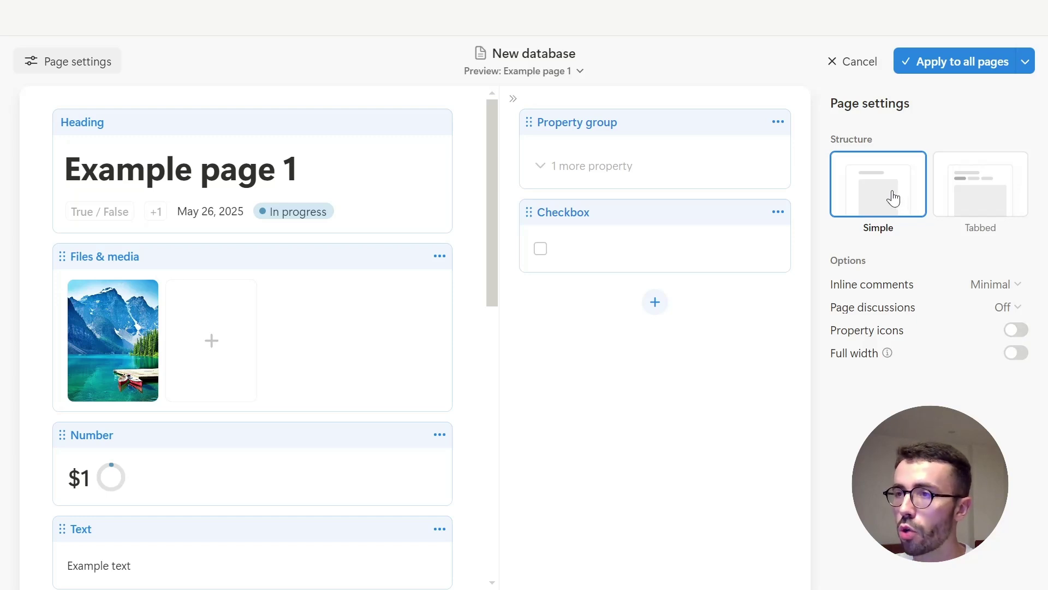
click(951, 195)
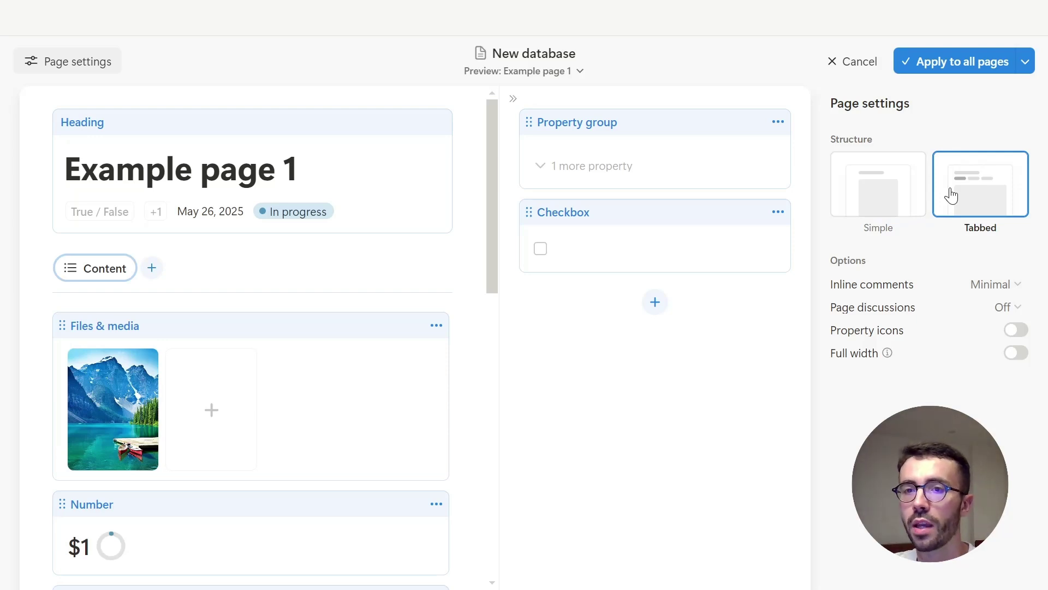
Step: Review the Content tab's options and start adding a new tab
click(94, 279)
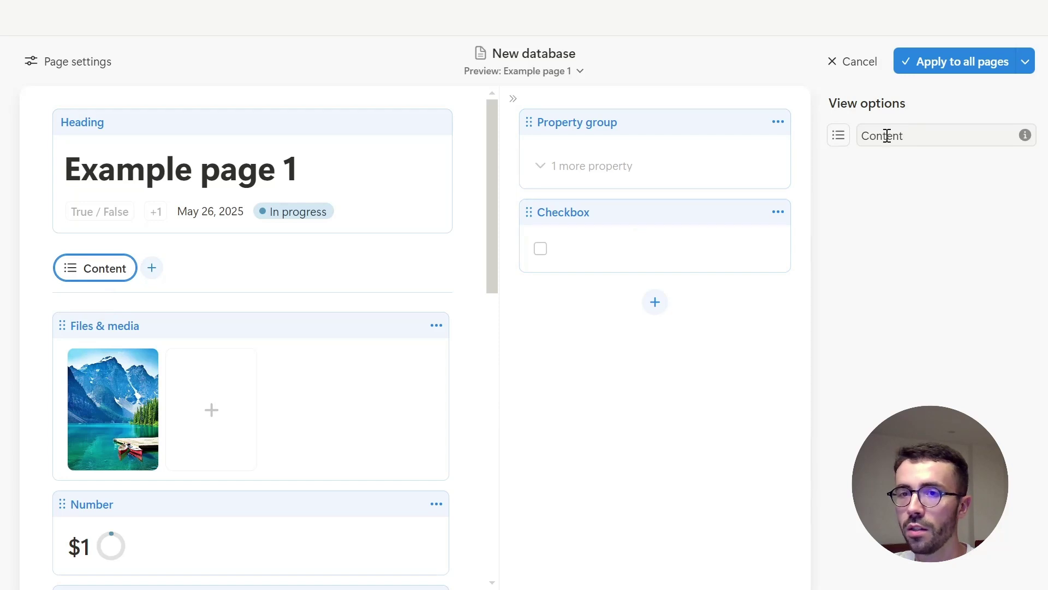
scroll(419, 334, down, 6)
scroll(342, 358, up, 6)
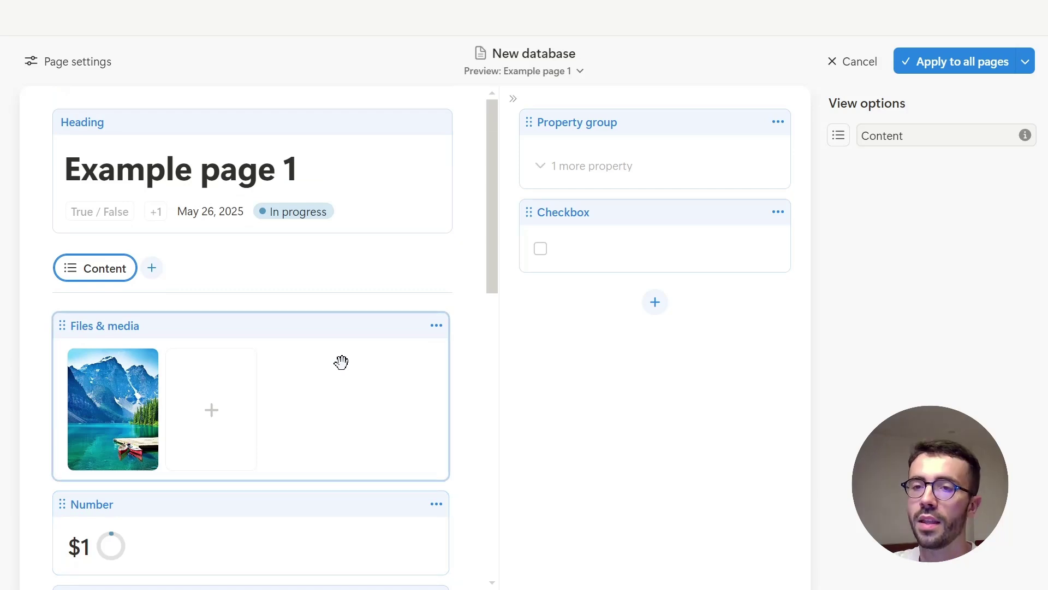
click(149, 271)
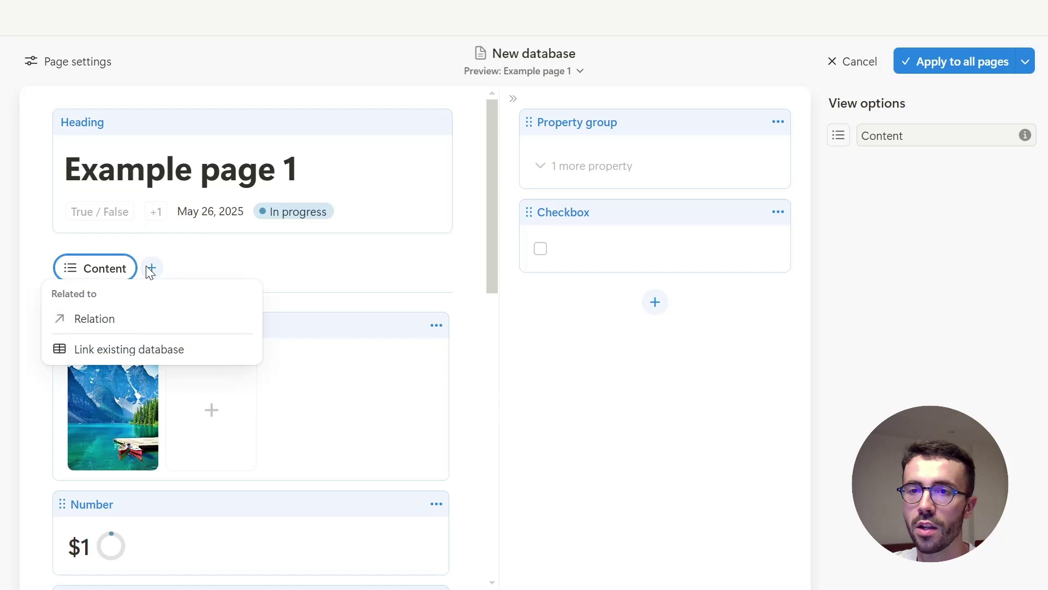
Step: Add a Relation tab and inspect its table filter on related pages
click(147, 327)
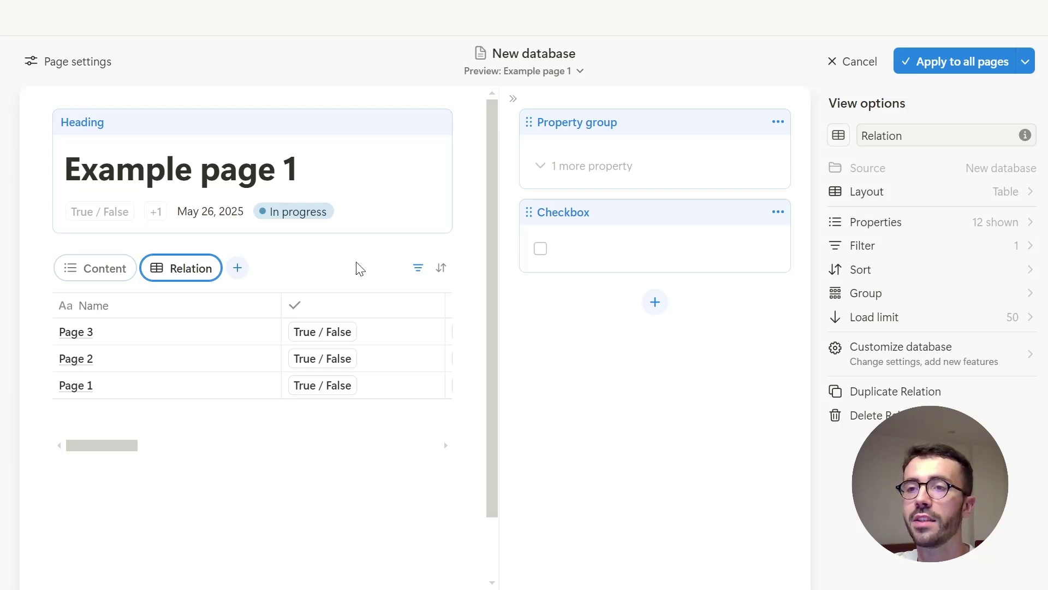
click(419, 269)
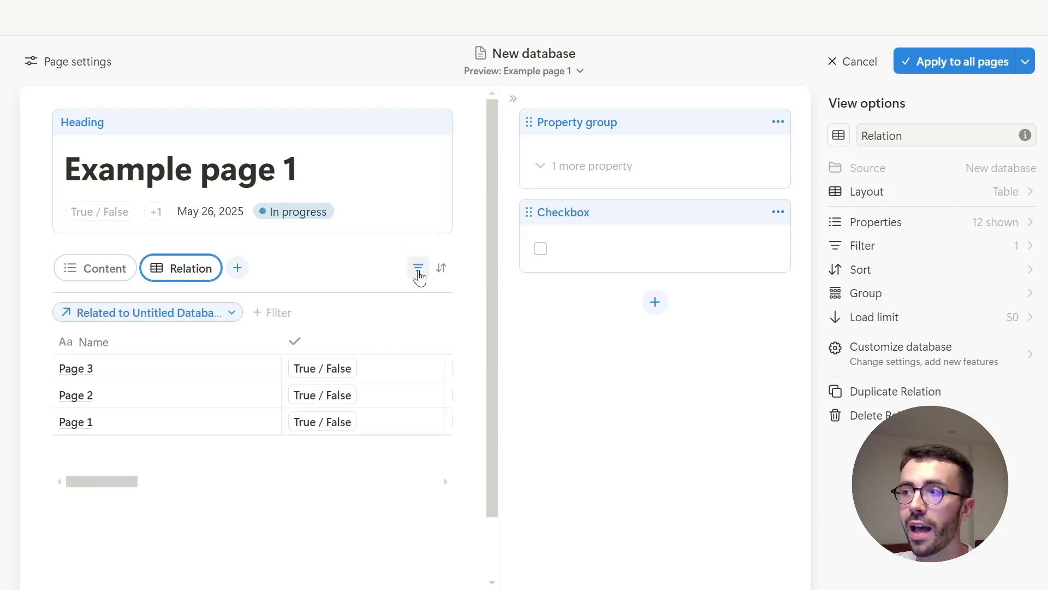
click(232, 314)
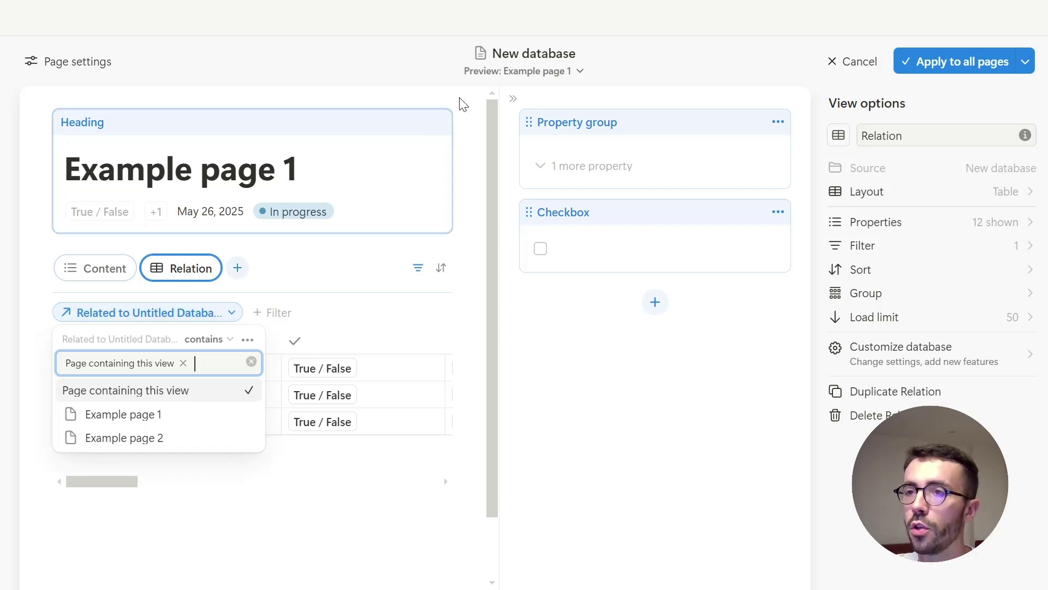
Step: Switch the layout preview to Example page 2, marked Done with an empty Relation tab
click(499, 79)
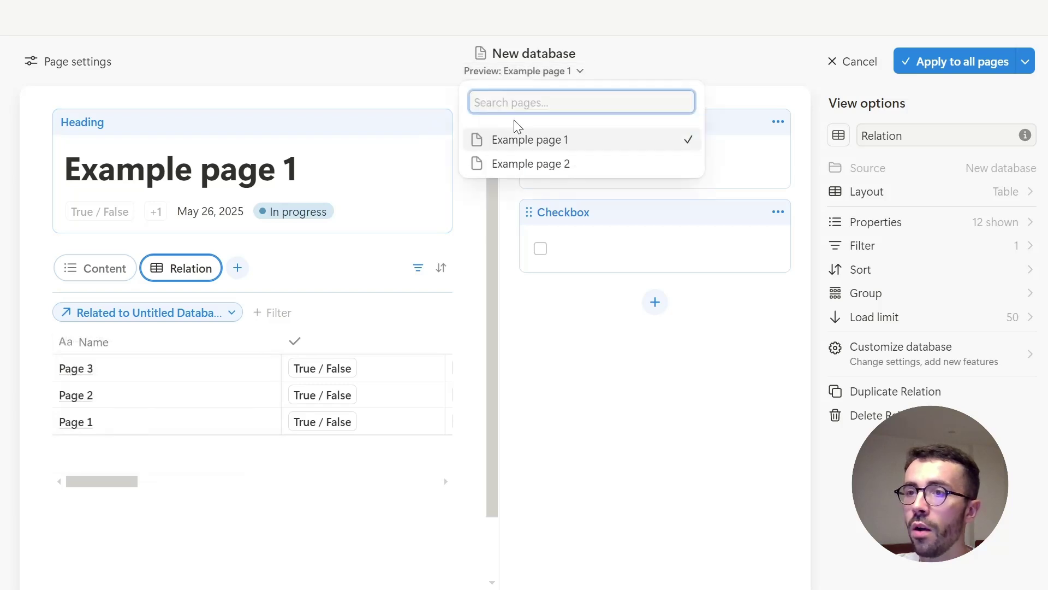
click(517, 169)
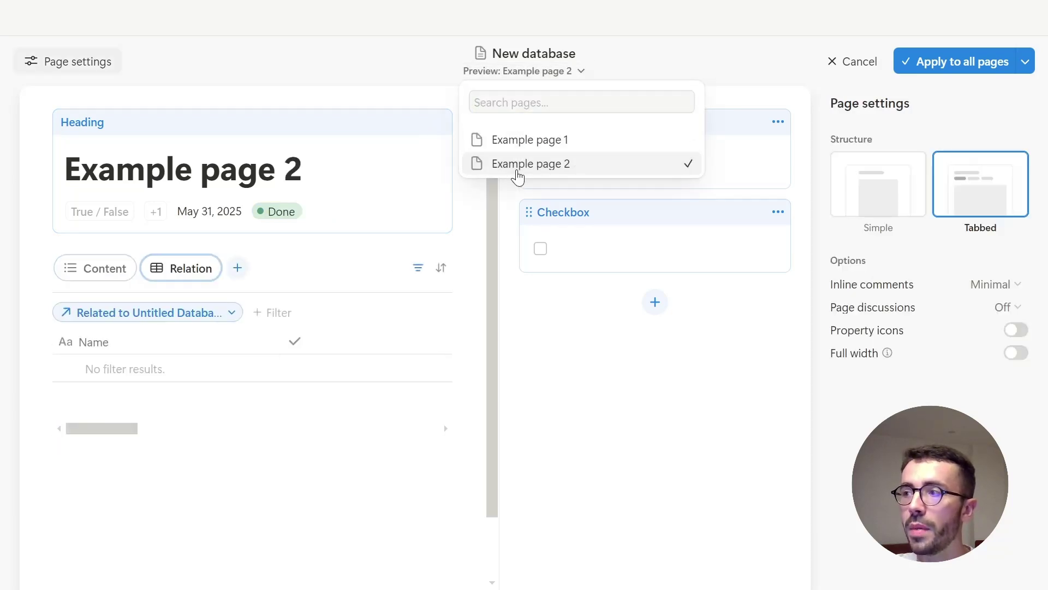
click(437, 348)
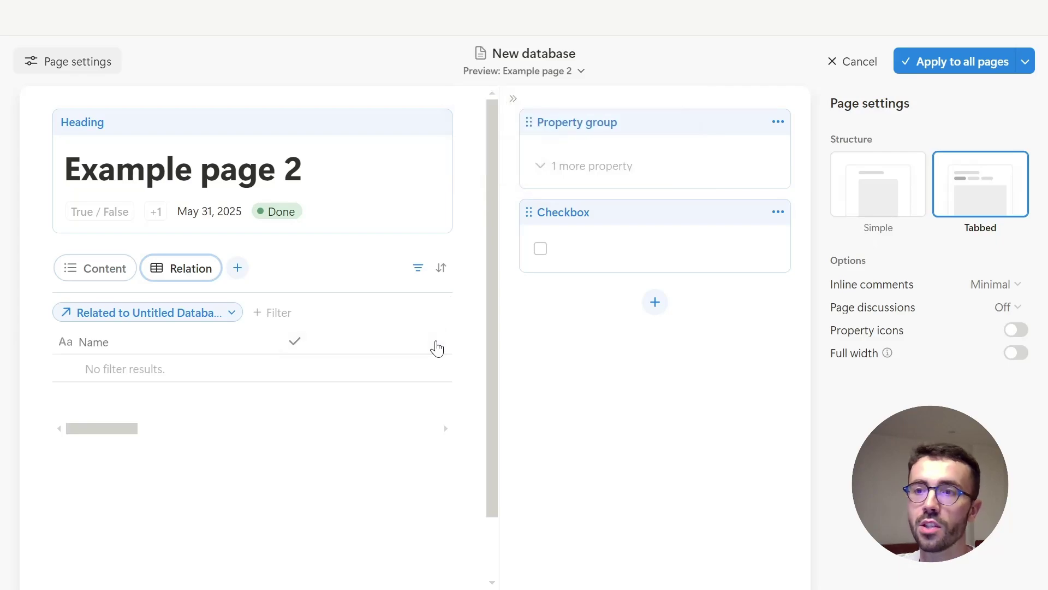